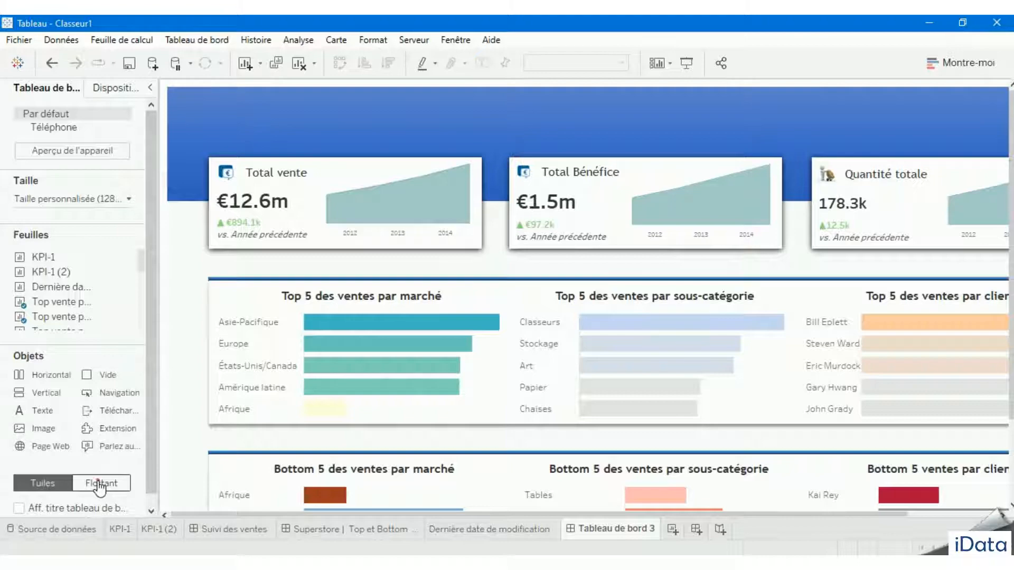
# - Add a floating horizontal container below the Total vente card and shrink its height to fit the gap above the Top 5 charts
pyautogui.click(99, 488)
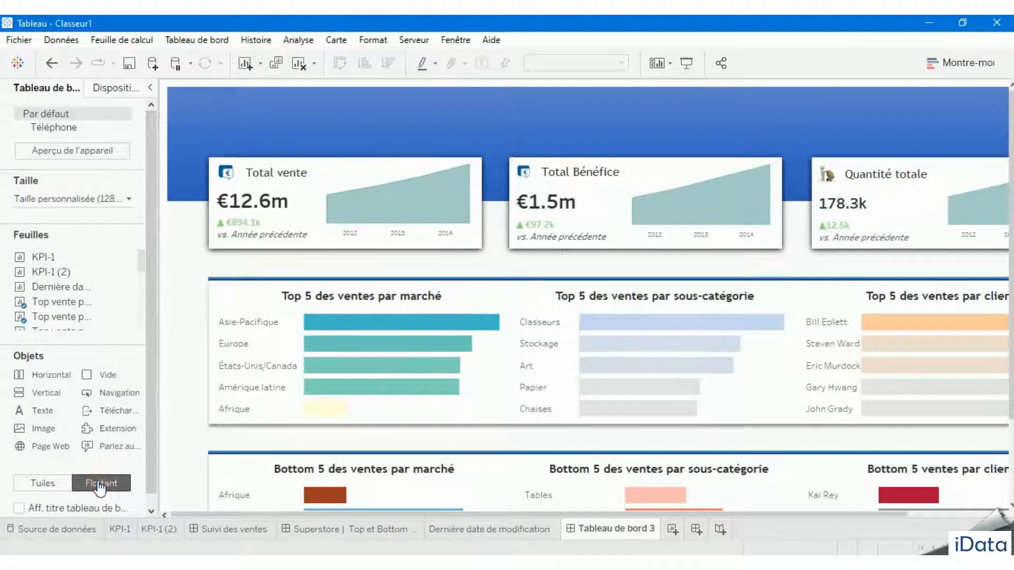
pyautogui.click(39, 377)
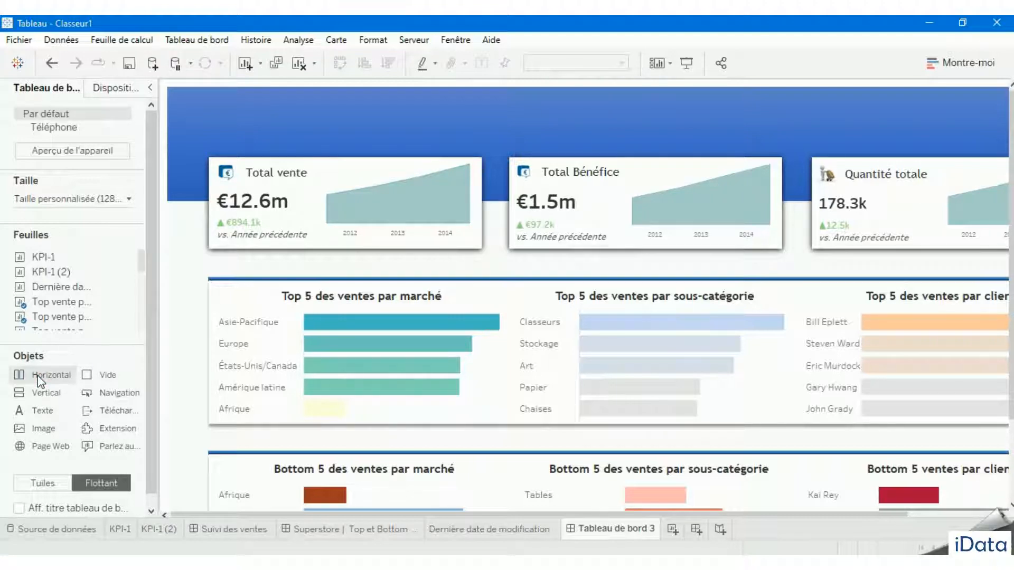
pyautogui.moveTo(37, 376); pyautogui.dragTo(210, 250)
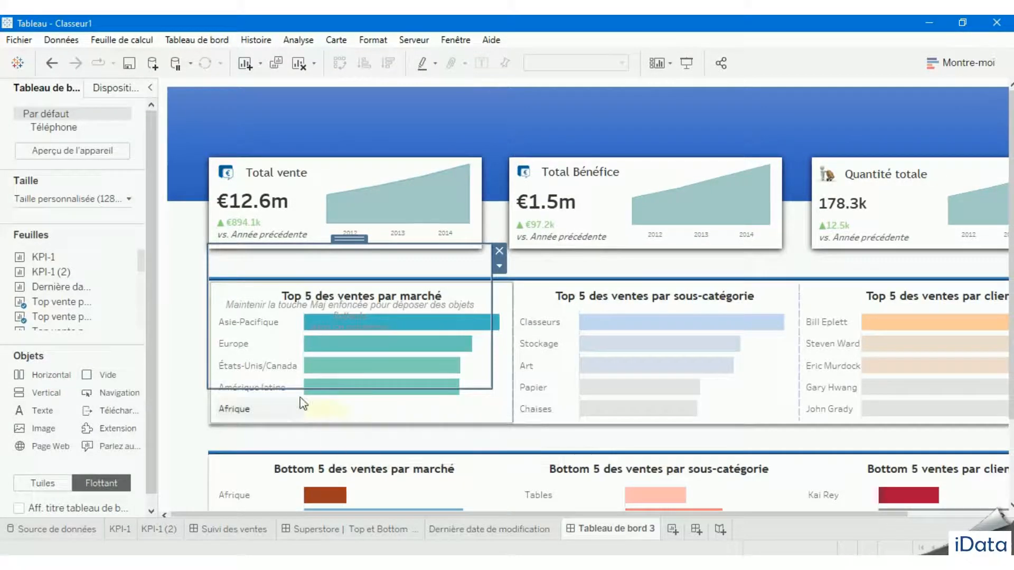
pyautogui.moveTo(310, 244); pyautogui.dragTo(308, 249)
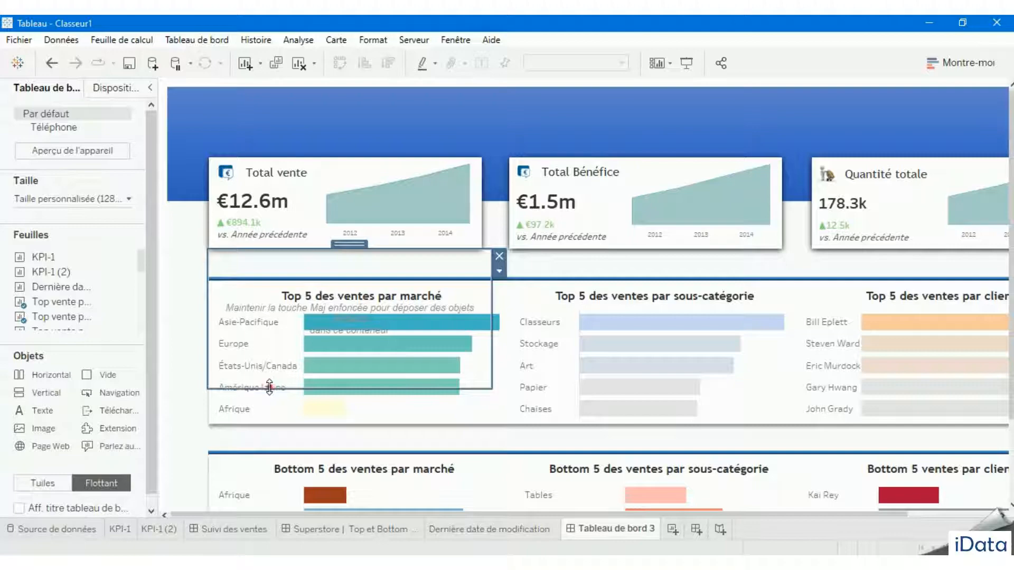
pyautogui.moveTo(269, 386); pyautogui.dragTo(271, 274)
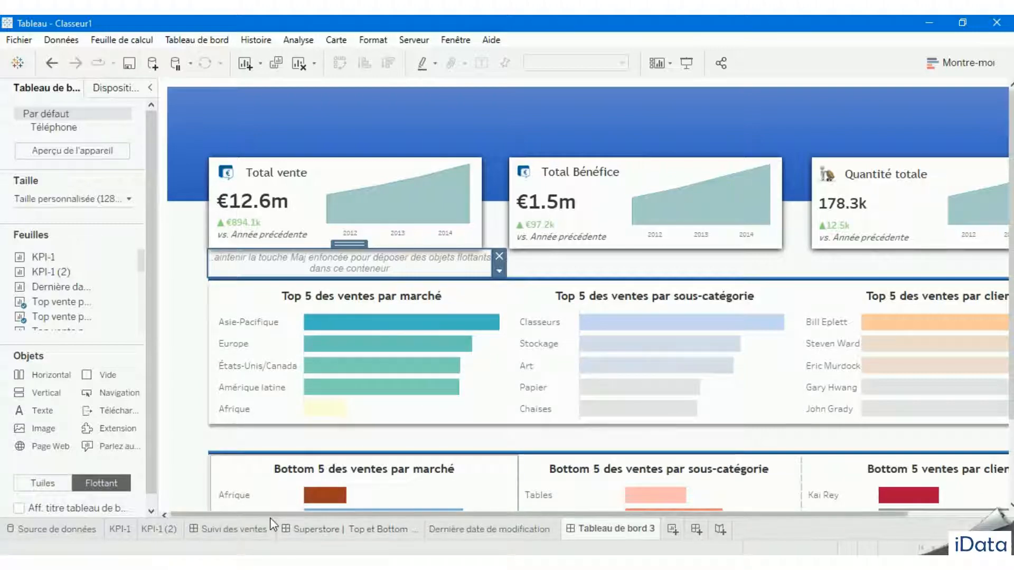
# - Widen the floating container so it extends to the outer edge of the Quantité totale card
pyautogui.moveTo(269, 513); pyautogui.dragTo(402, 505)
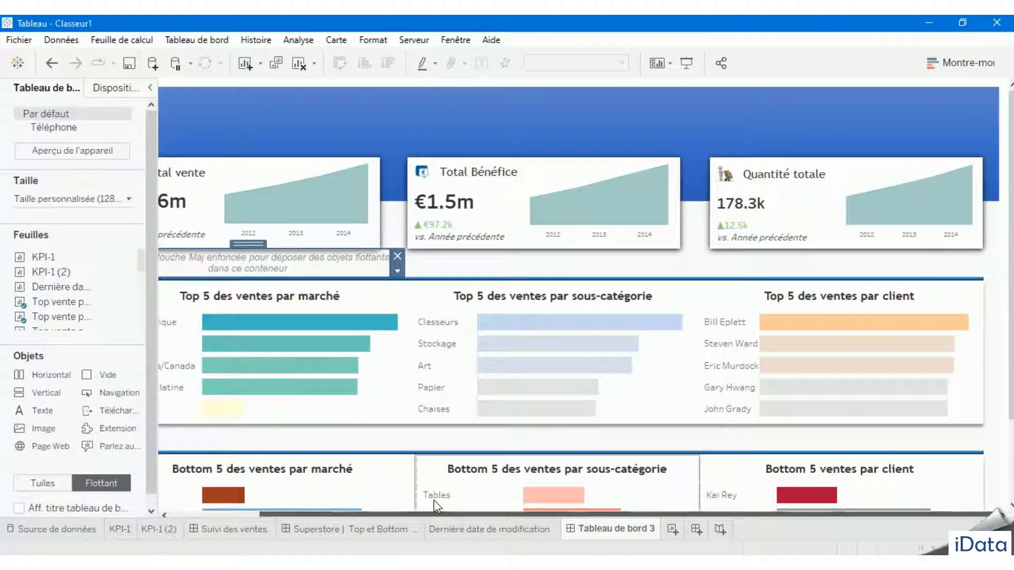
pyautogui.click(397, 256)
pyautogui.moveTo(670, 270); pyautogui.dragTo(982, 264)
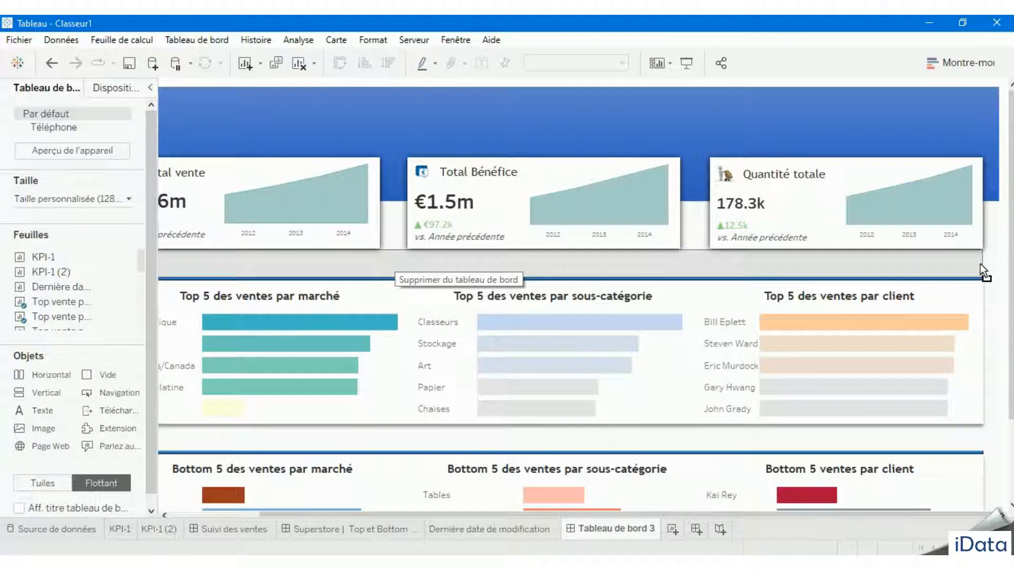
pyautogui.click(980, 264)
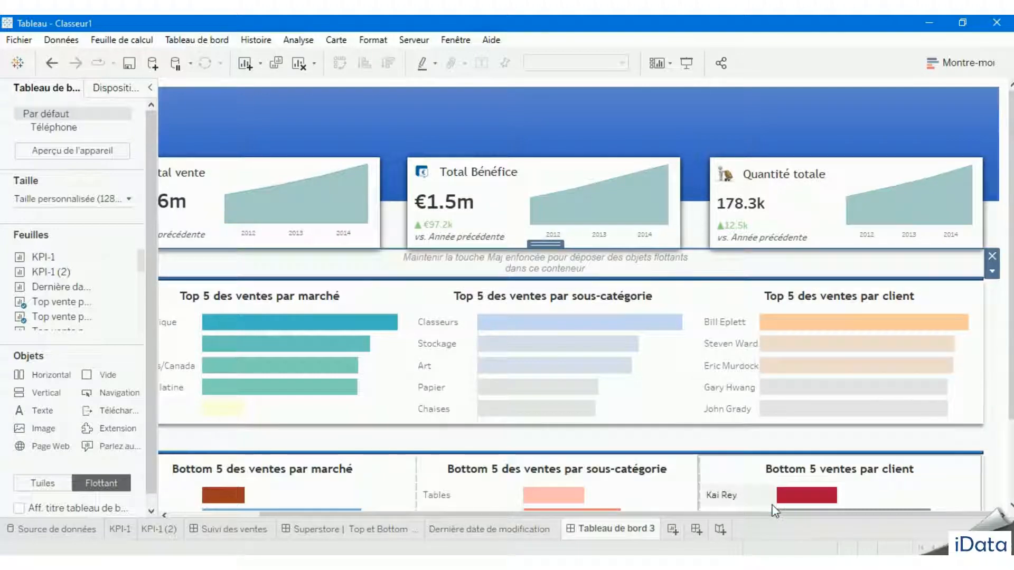
pyautogui.moveTo(632, 514); pyautogui.dragTo(433, 516)
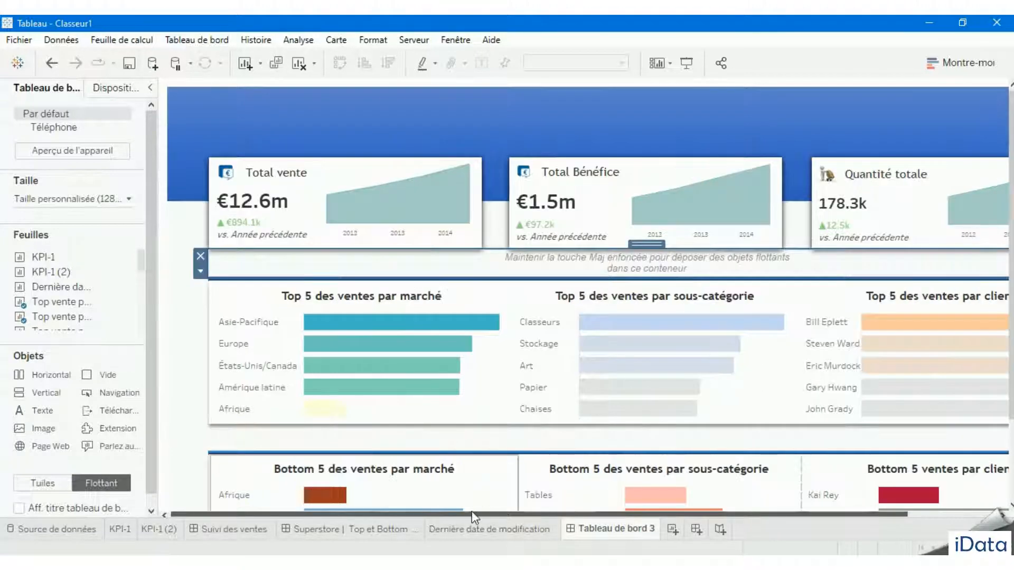
# - Show the Analyser par parameter of the Top 5 des ventes par marché sheet on the dashboard
pyautogui.click(483, 305)
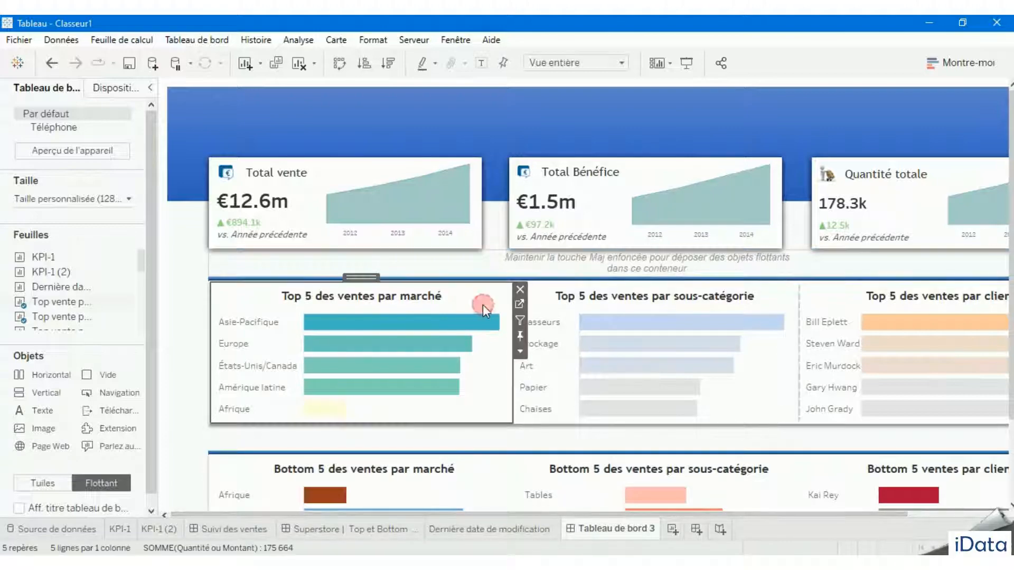
pyautogui.click(522, 352)
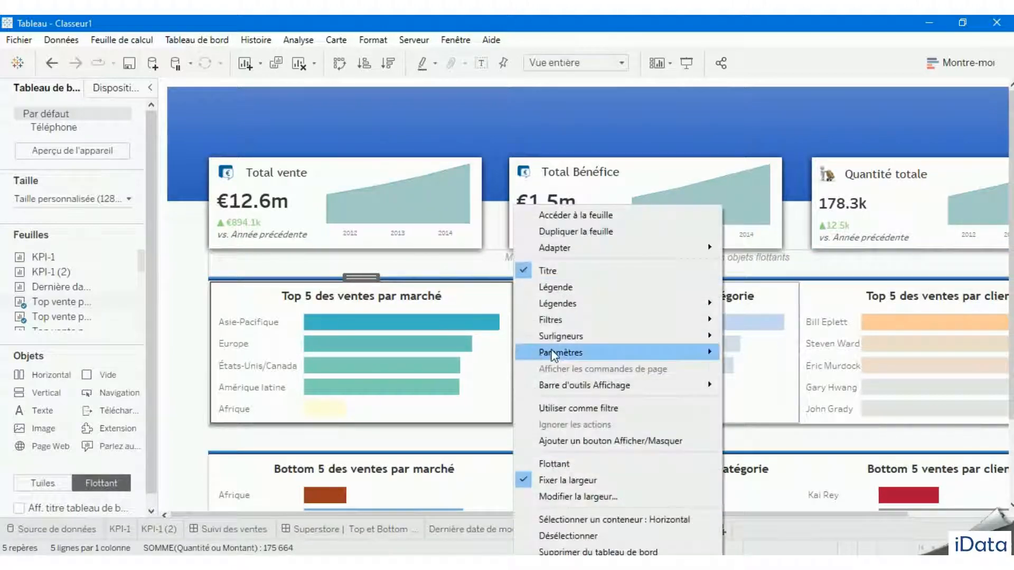
pyautogui.moveTo(605, 341)
pyautogui.click(767, 355)
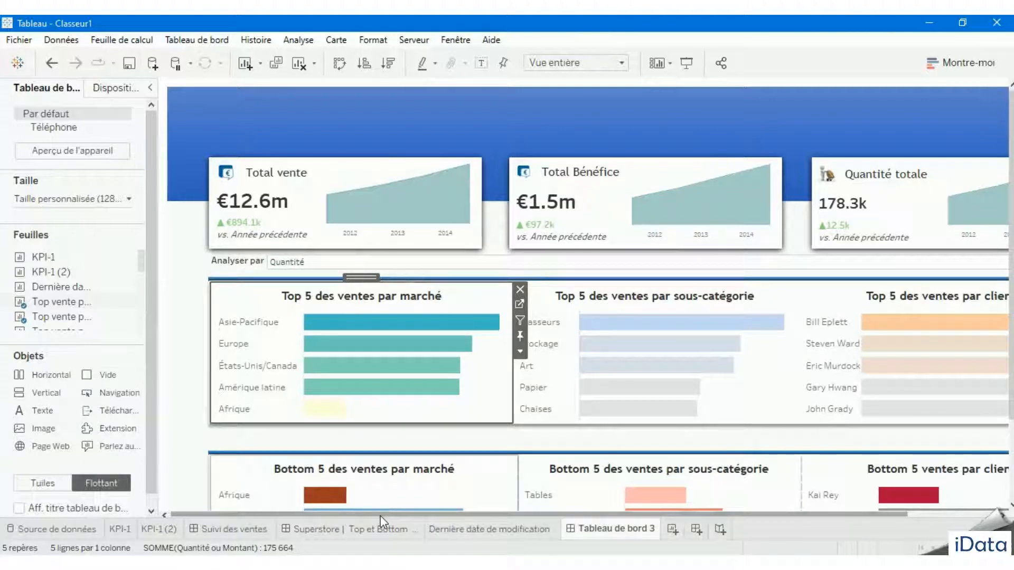
pyautogui.moveTo(380, 513); pyautogui.dragTo(337, 501)
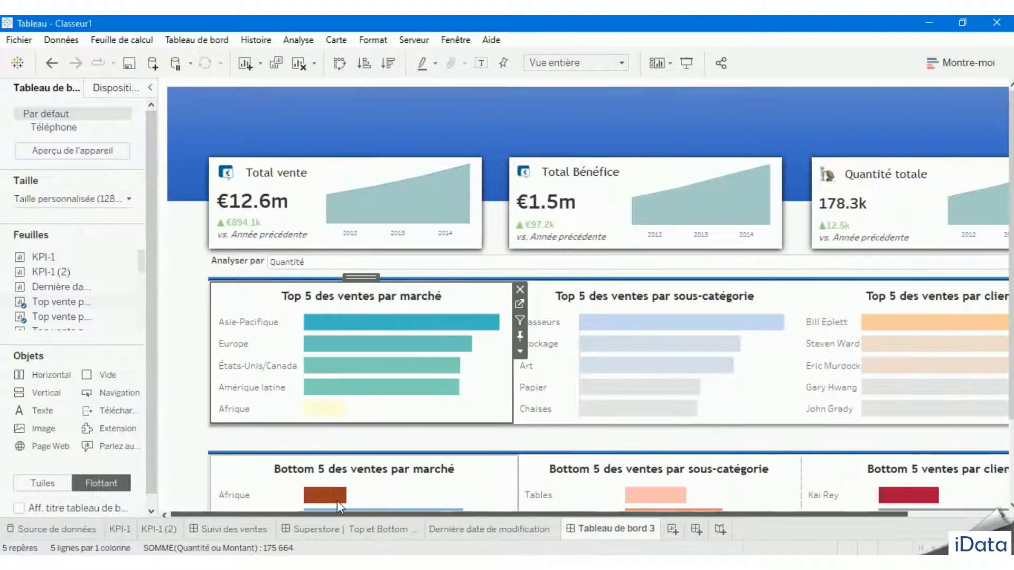
# - Set the font of the Analyser par parameter title to Trebuchet MS
pyautogui.doubleClick(241, 263)
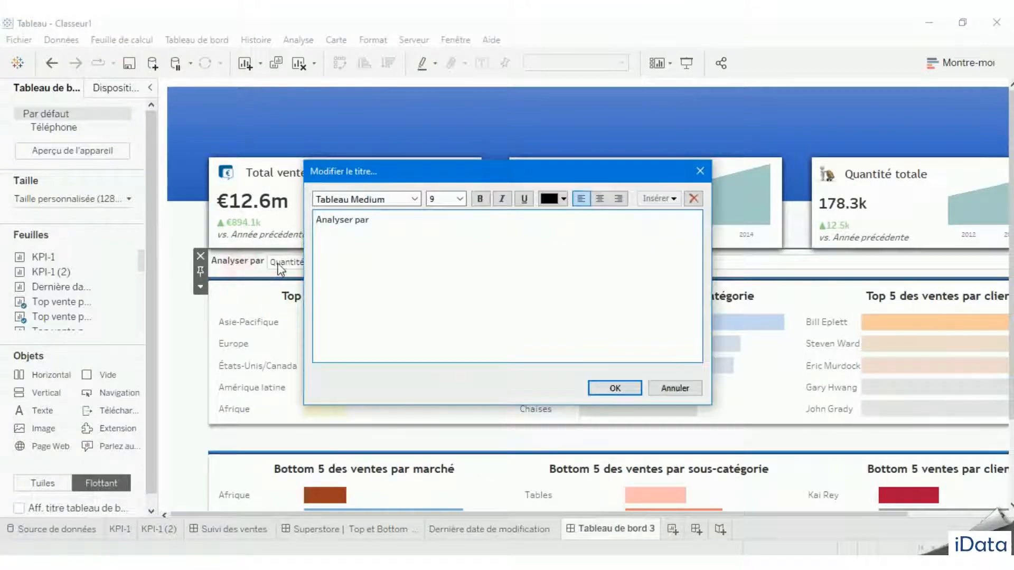
pyautogui.tripleClick(387, 227)
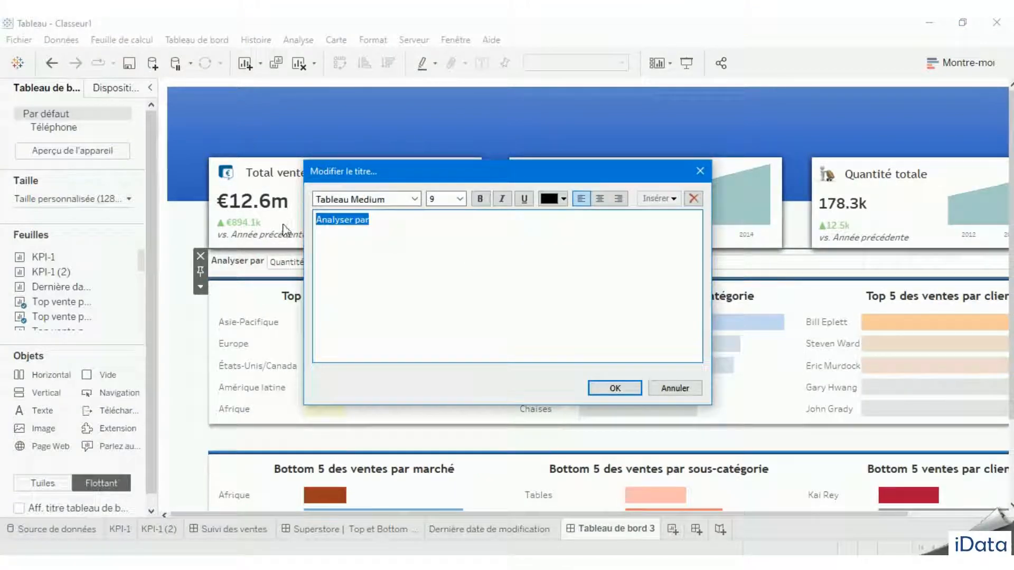
pyautogui.click(403, 200)
pyautogui.write('Trebuchet MS')
pyautogui.press('Return')
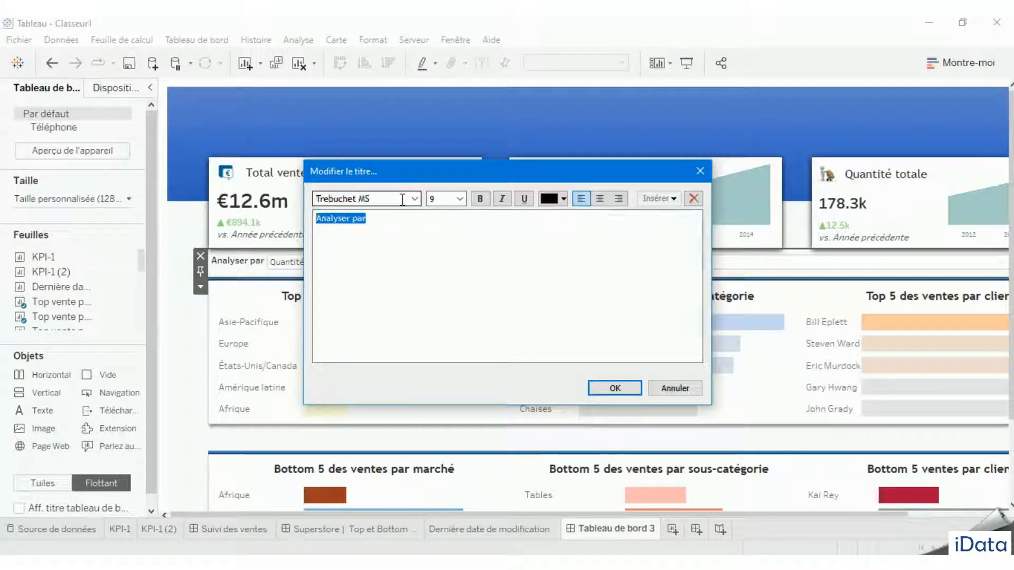
pyautogui.click(608, 389)
pyautogui.click(185, 323)
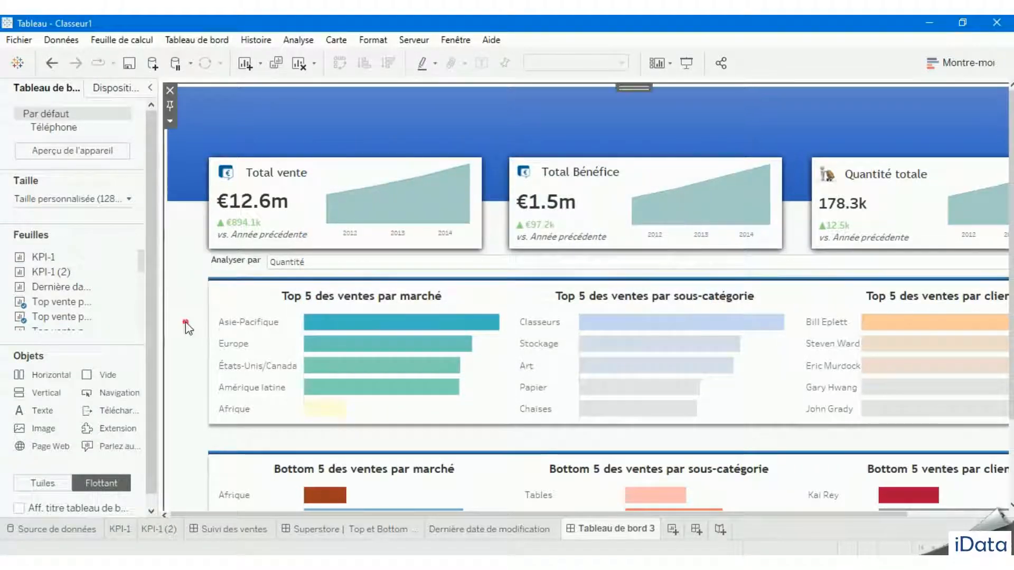
# - Show the Top n parameter of the Top 5 des ventes par marché sheet on the dashboard
pyautogui.click(460, 294)
pyautogui.click(520, 318)
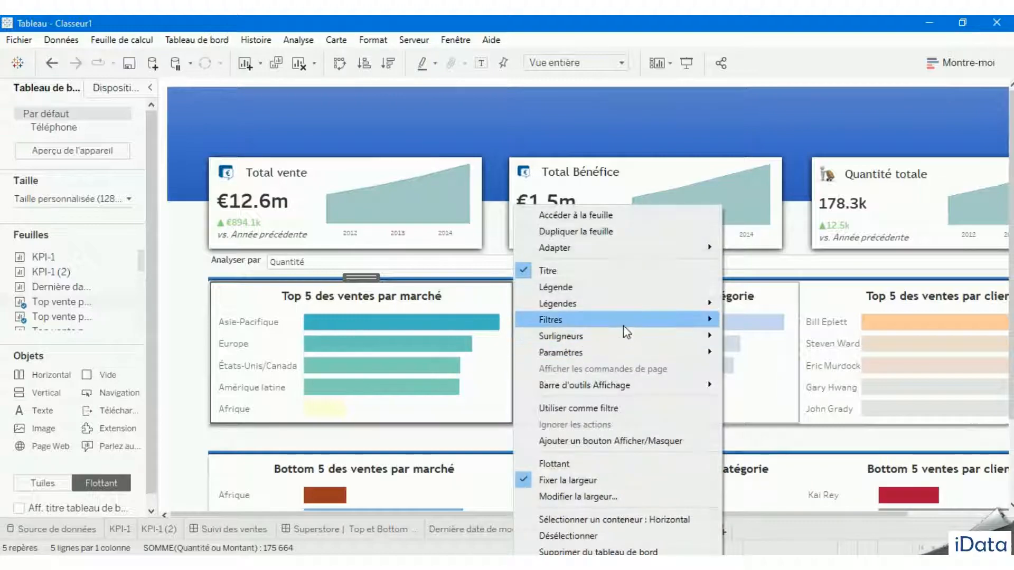
pyautogui.moveTo(636, 351)
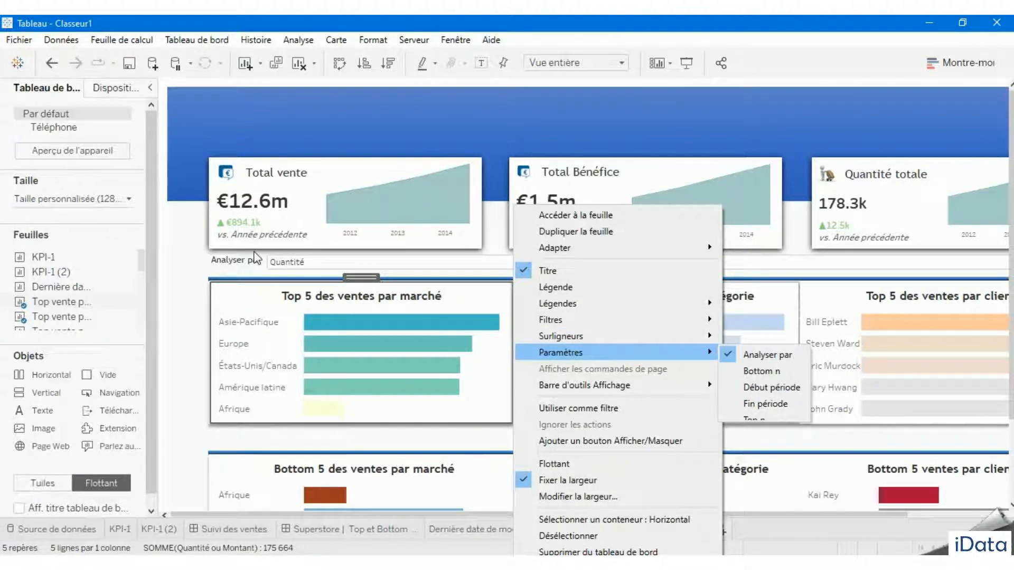
pyautogui.click(393, 311)
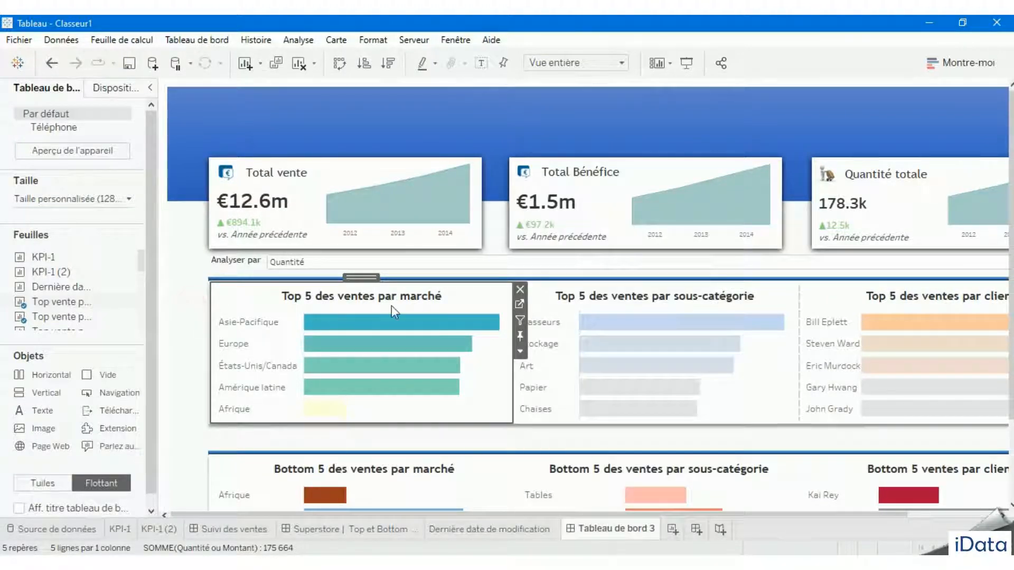
pyautogui.click(520, 351)
pyautogui.moveTo(671, 356)
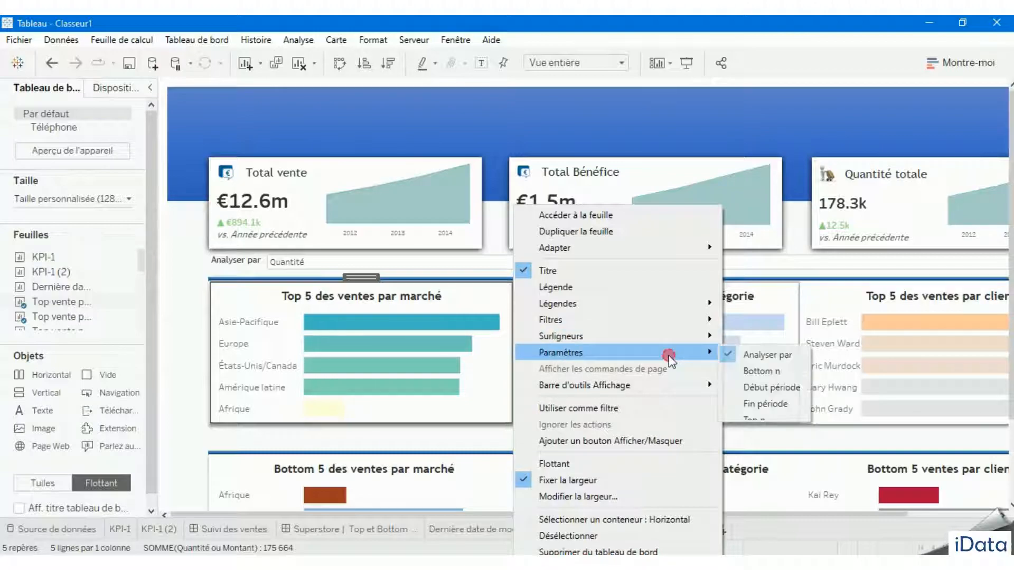
pyautogui.click(756, 418)
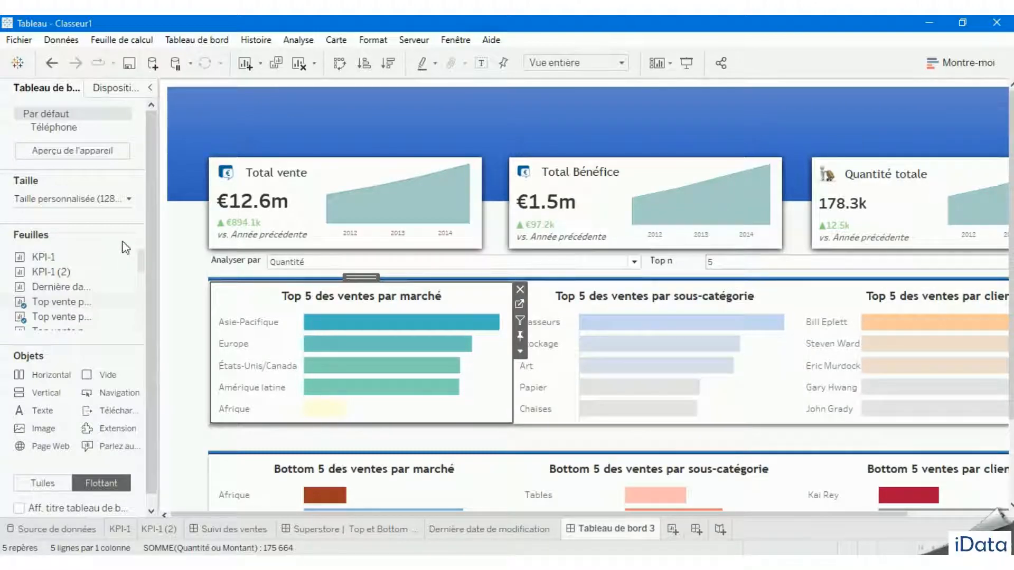
# - Narrow the dashboard side pane and hide the title of the Top n parameter control
pyautogui.moveTo(159, 255); pyautogui.dragTo(15, 232)
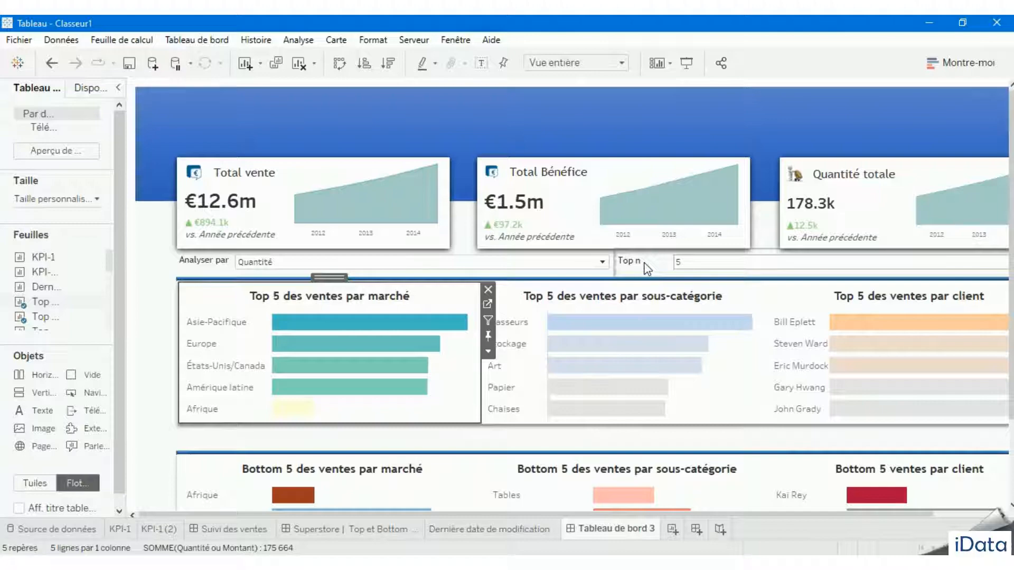
pyautogui.moveTo(439, 513); pyautogui.dragTo(504, 513)
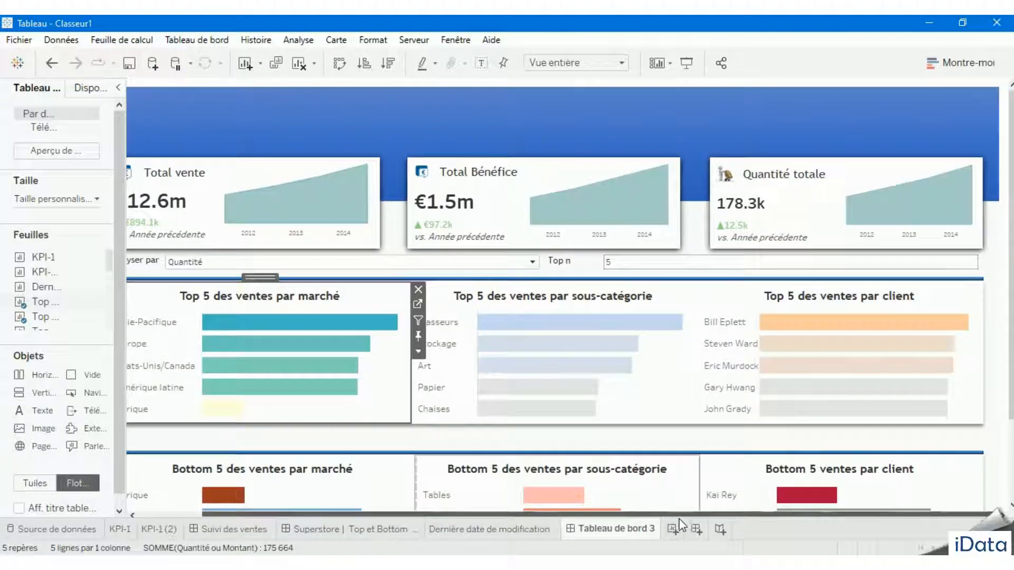
pyautogui.click(581, 261)
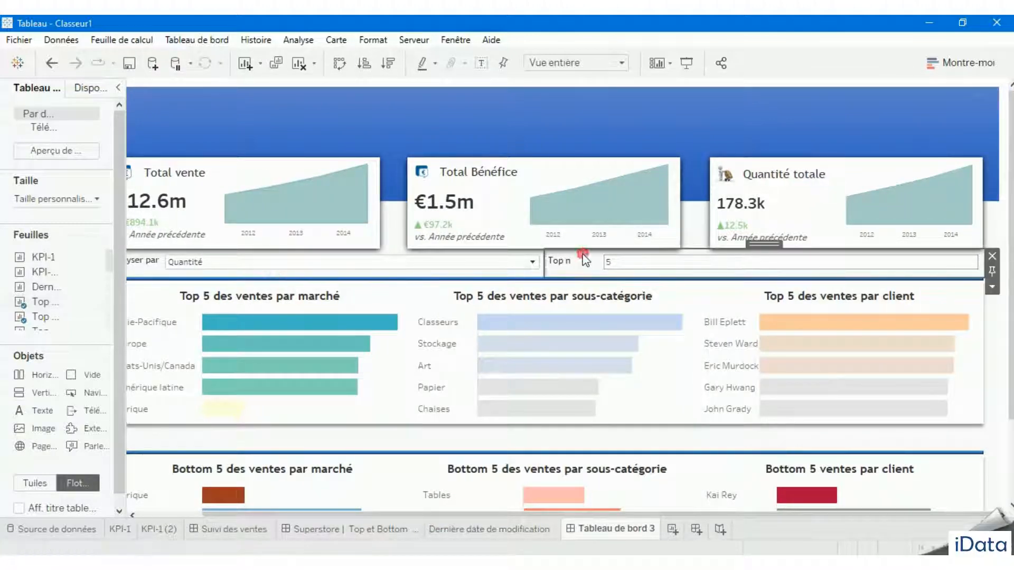
pyautogui.click(992, 286)
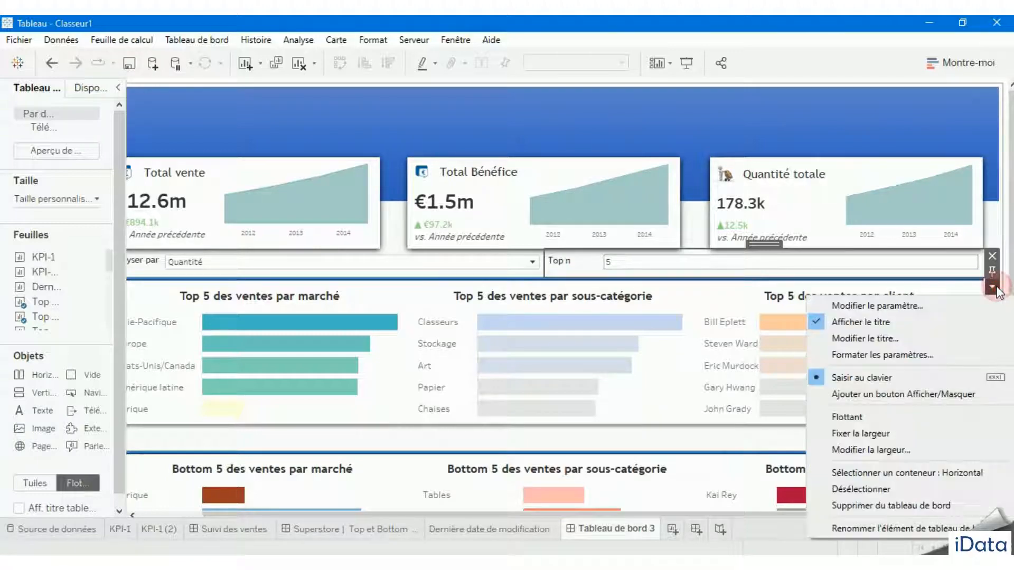
pyautogui.click(897, 323)
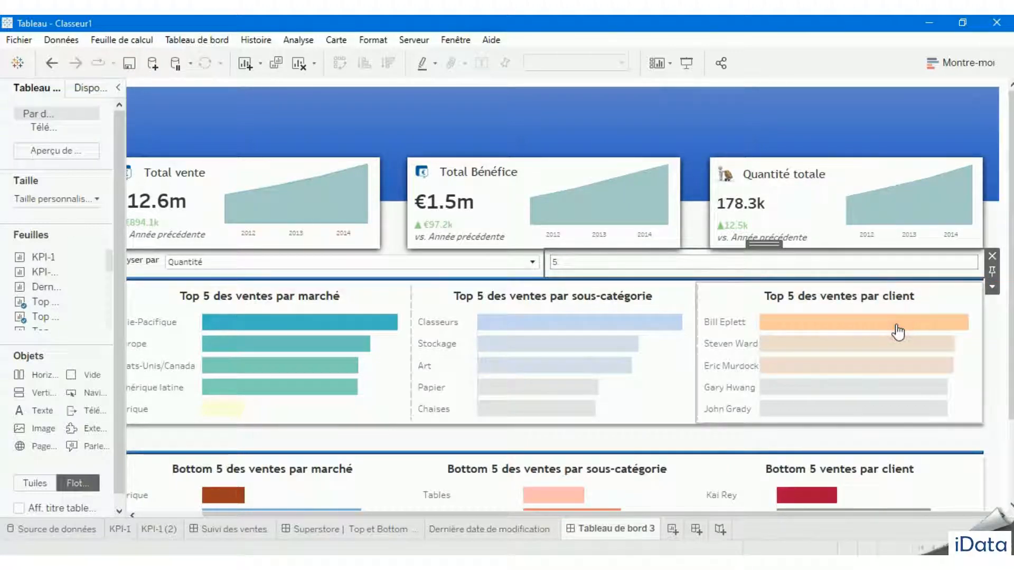
# - Insert a tiled text object reading "Top n" between the Analyser par control and the Top n value box
pyautogui.click(33, 483)
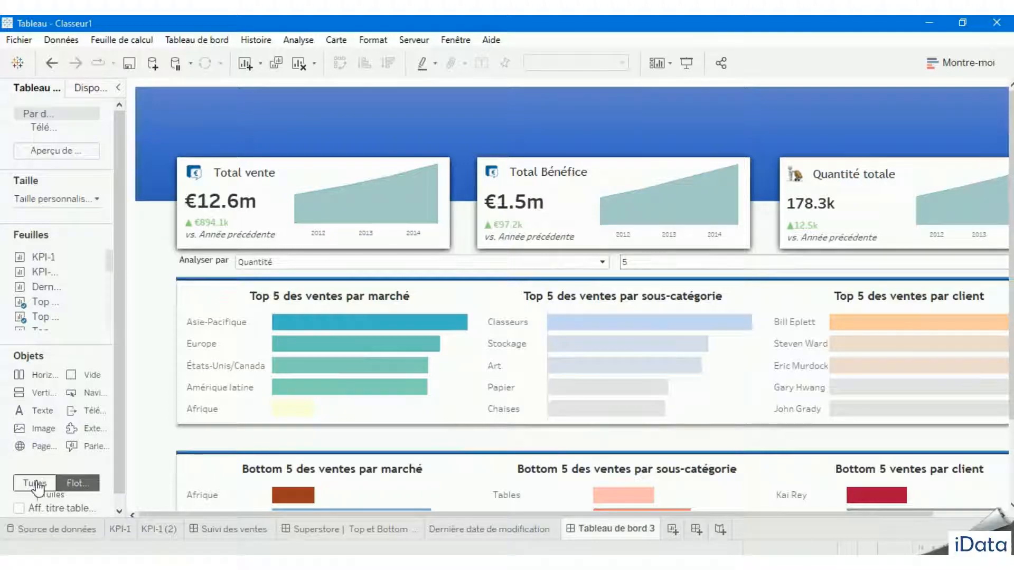
pyautogui.click(36, 484)
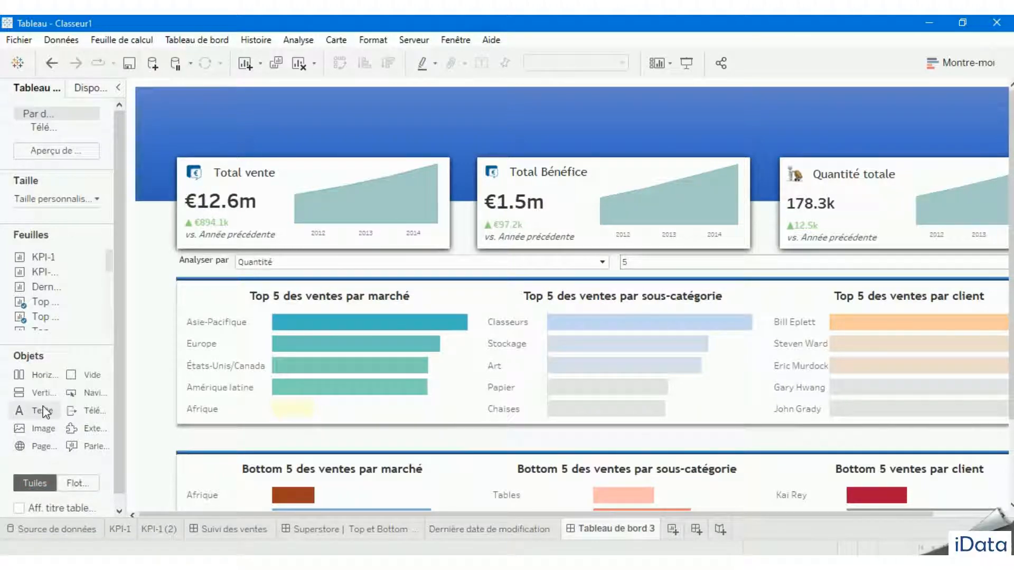
pyautogui.moveTo(40, 413); pyautogui.dragTo(630, 268)
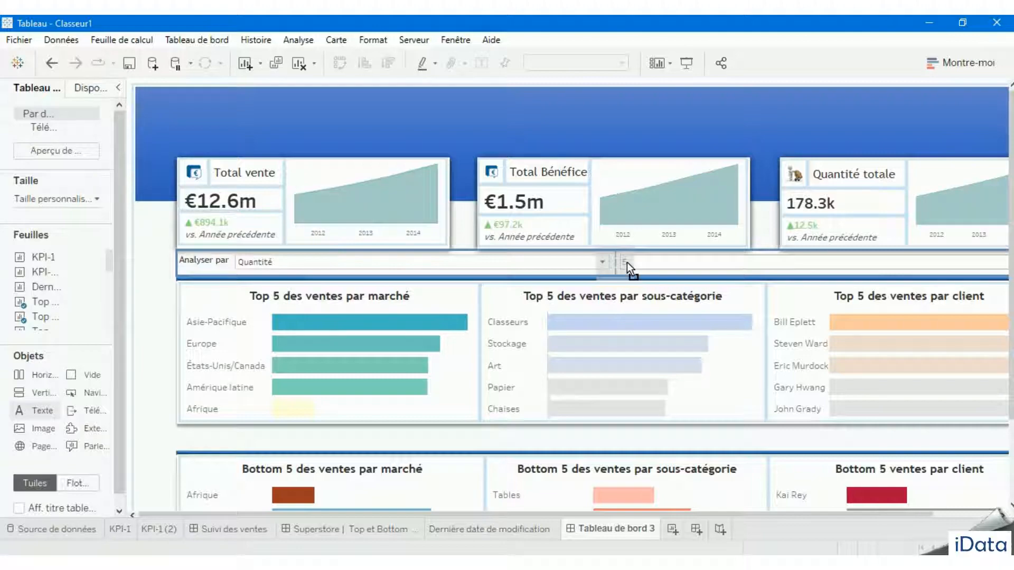
pyautogui.doubleClick(627, 262)
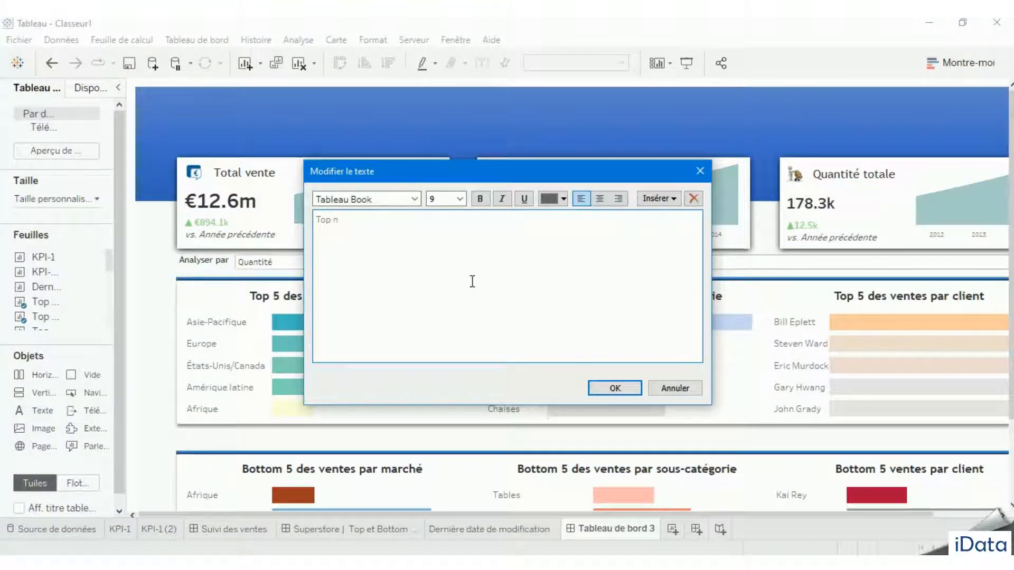
# - Right-align the "Top n" text and set its font to Trebuchet MS
pyautogui.moveTo(351, 221); pyautogui.dragTo(264, 226)
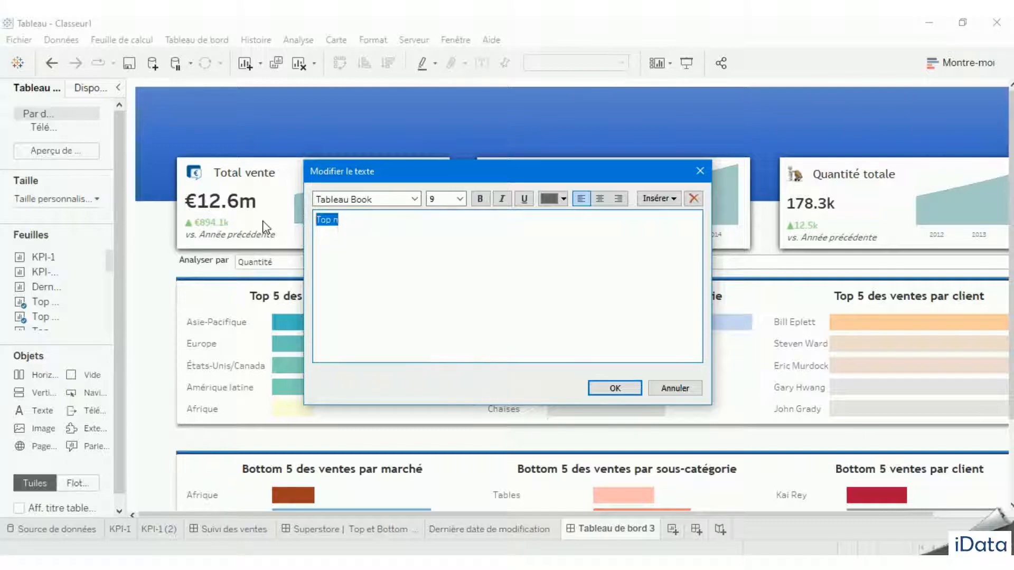
pyautogui.click(620, 201)
pyautogui.click(390, 203)
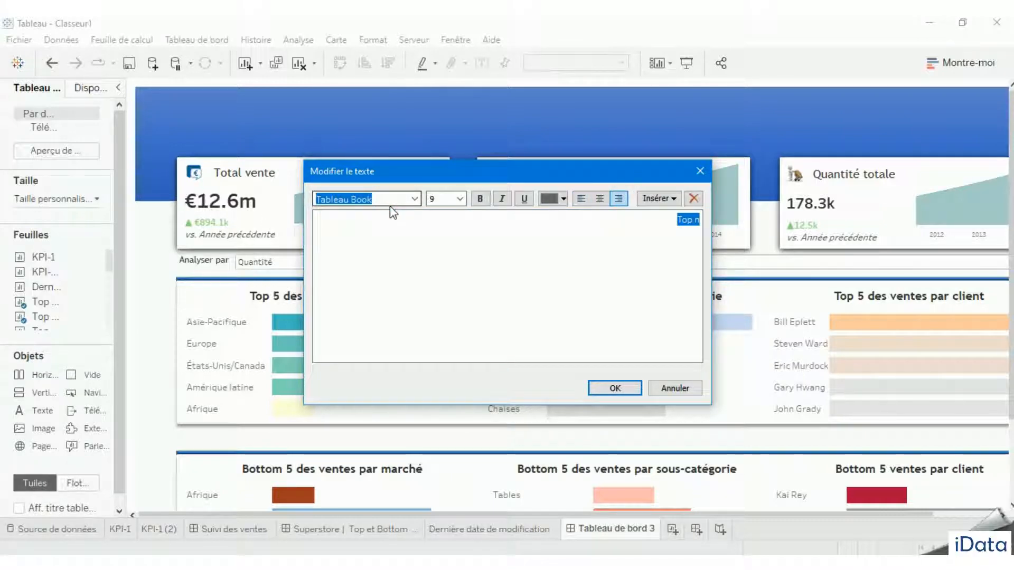
pyautogui.write('Trebuchet MS')
pyautogui.press('Return')
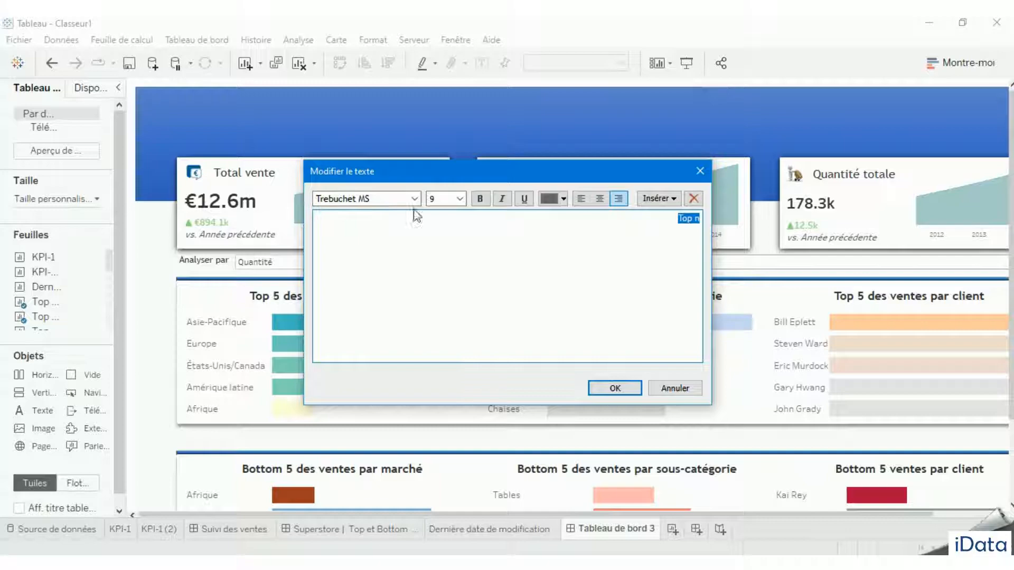
pyautogui.click(615, 389)
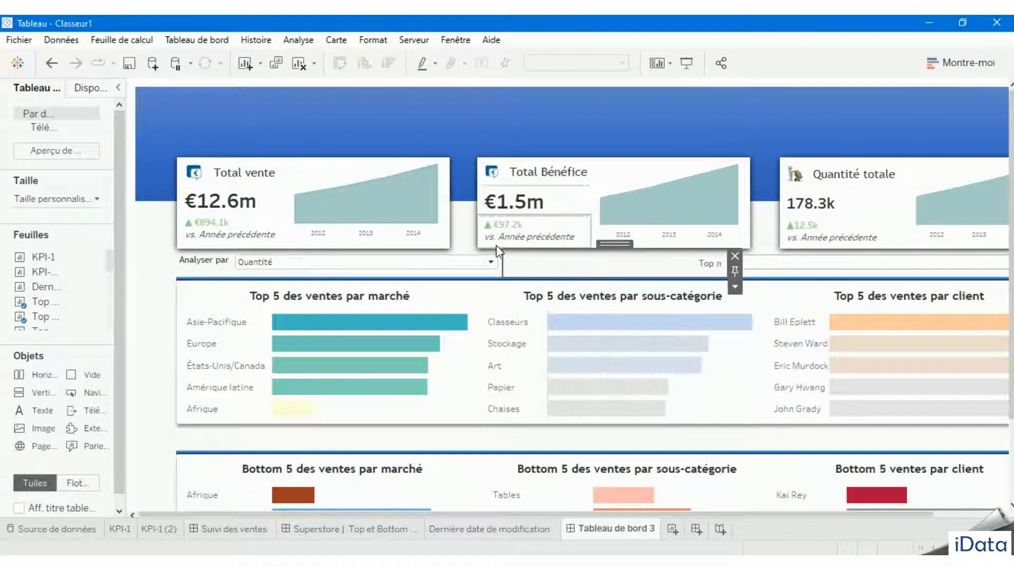
# - Narrow the Analyser par control to fit its drop-down and shift the boundary between the "Top n" text and its value box toward it
pyautogui.moveTo(502, 264); pyautogui.dragTo(404, 270)
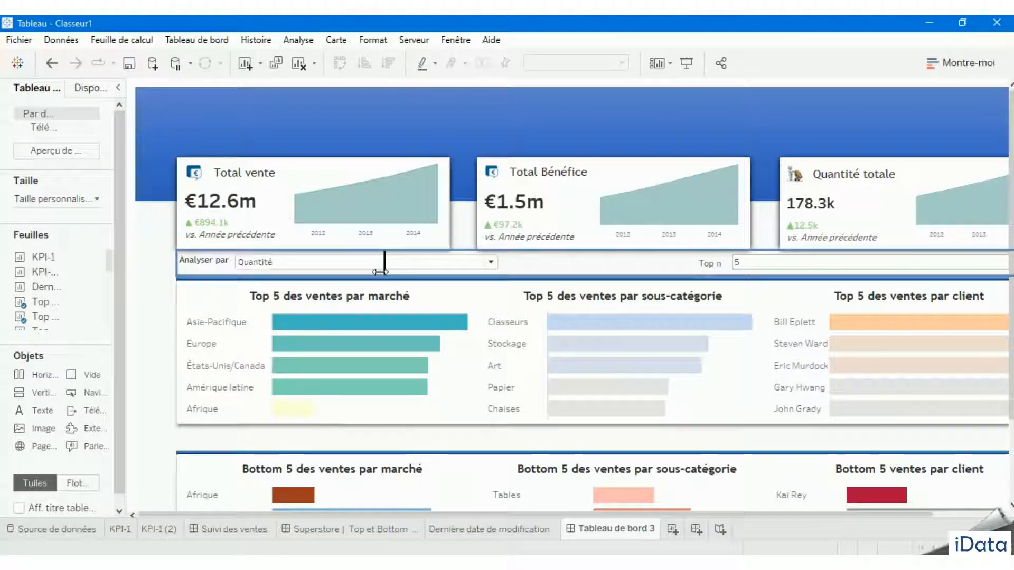
pyautogui.moveTo(322, 274); pyautogui.dragTo(321, 274)
pyautogui.click(309, 265)
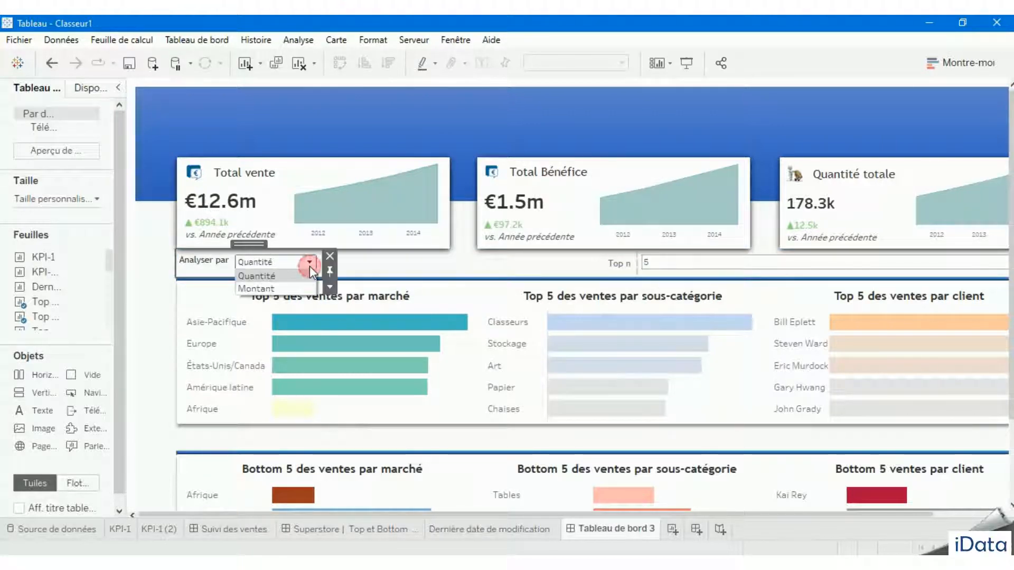
pyautogui.click(309, 265)
pyautogui.click(361, 266)
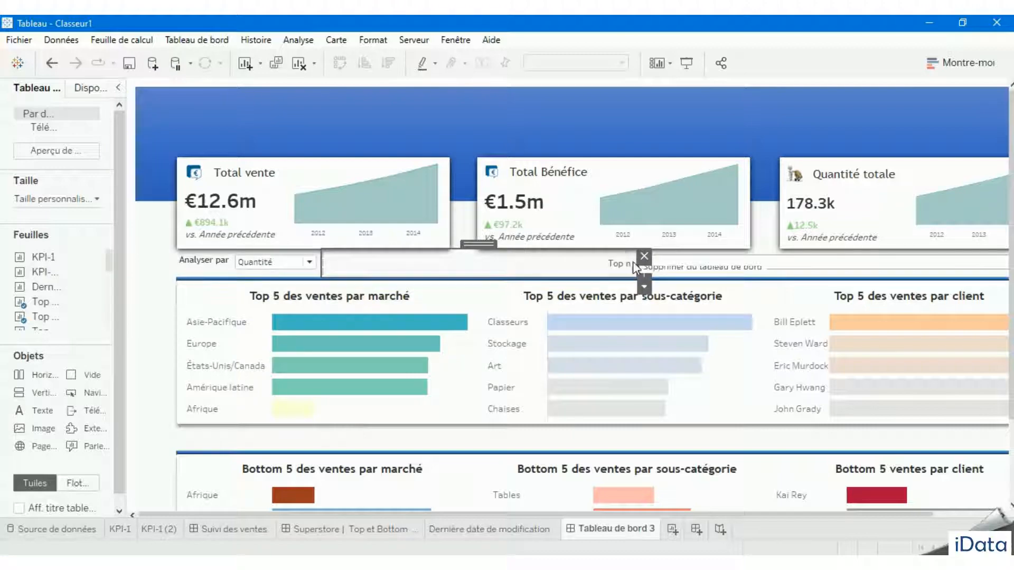
pyautogui.moveTo(632, 264); pyautogui.dragTo(579, 264)
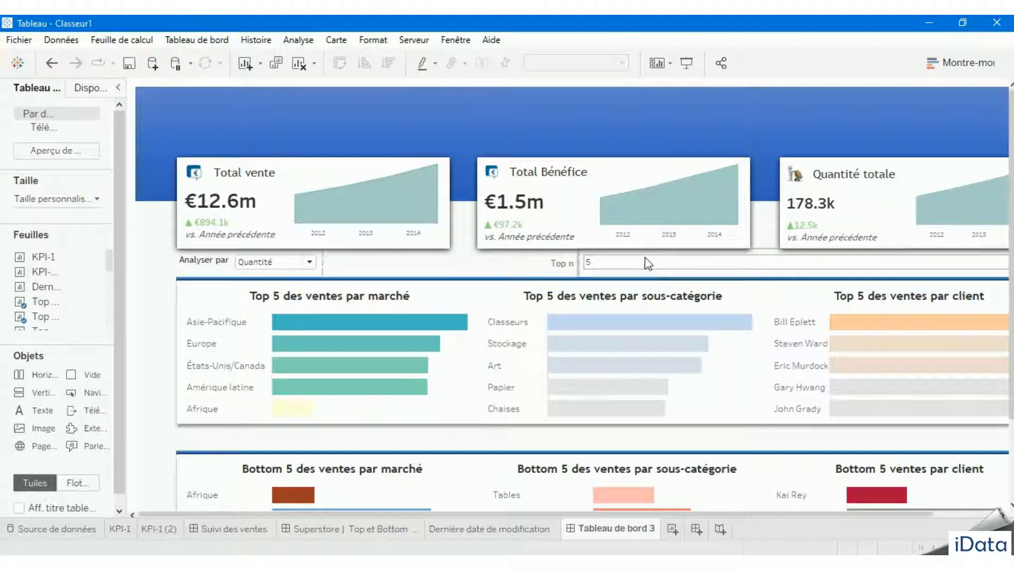
# - Show the Début période and Fin période parameters of the Top 5 des ventes par marché sheet on the dashboard
pyautogui.click(448, 303)
pyautogui.click(489, 351)
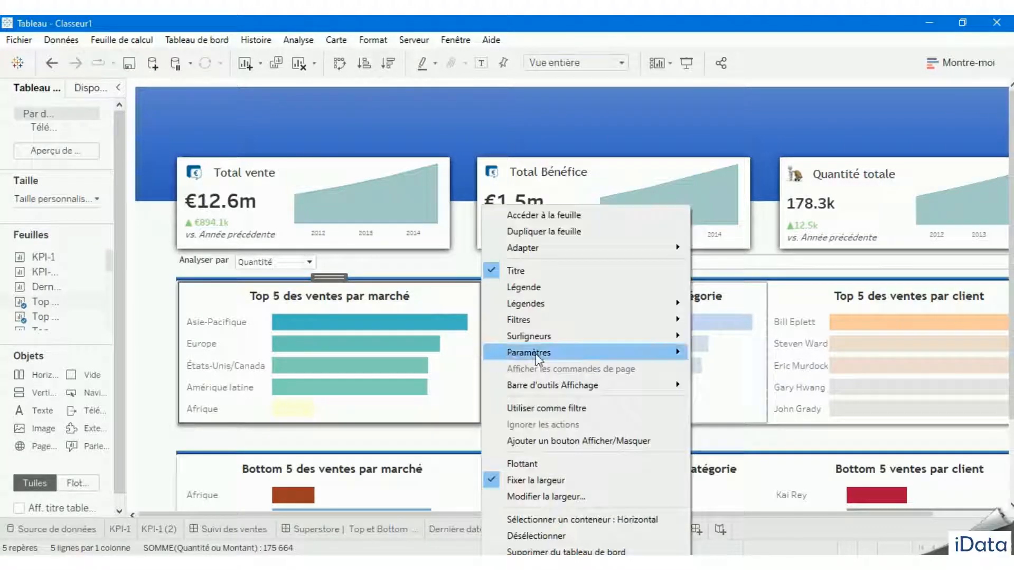
pyautogui.moveTo(596, 353)
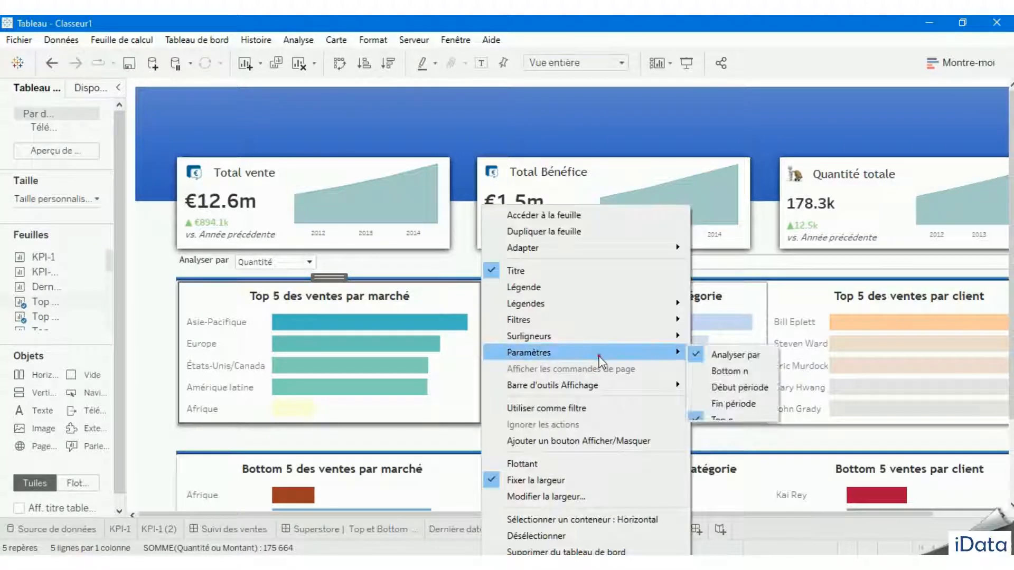
pyautogui.click(739, 387)
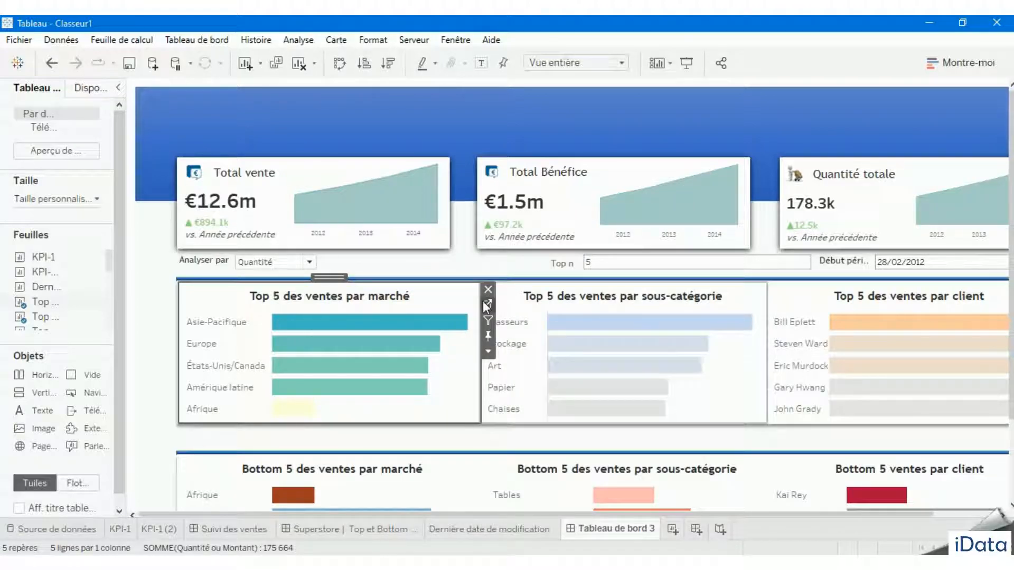
pyautogui.click(486, 352)
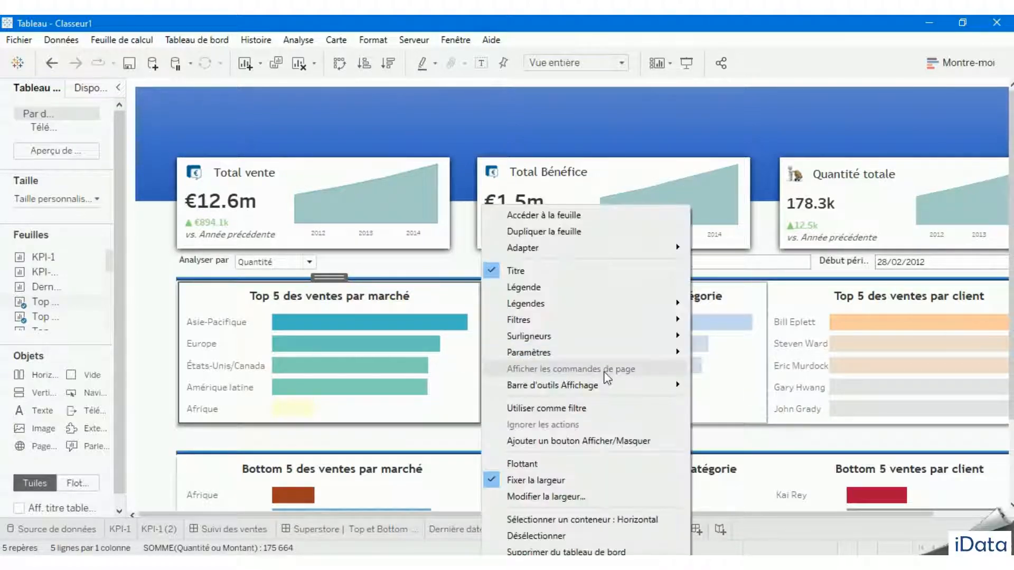
pyautogui.moveTo(643, 349)
pyautogui.click(740, 404)
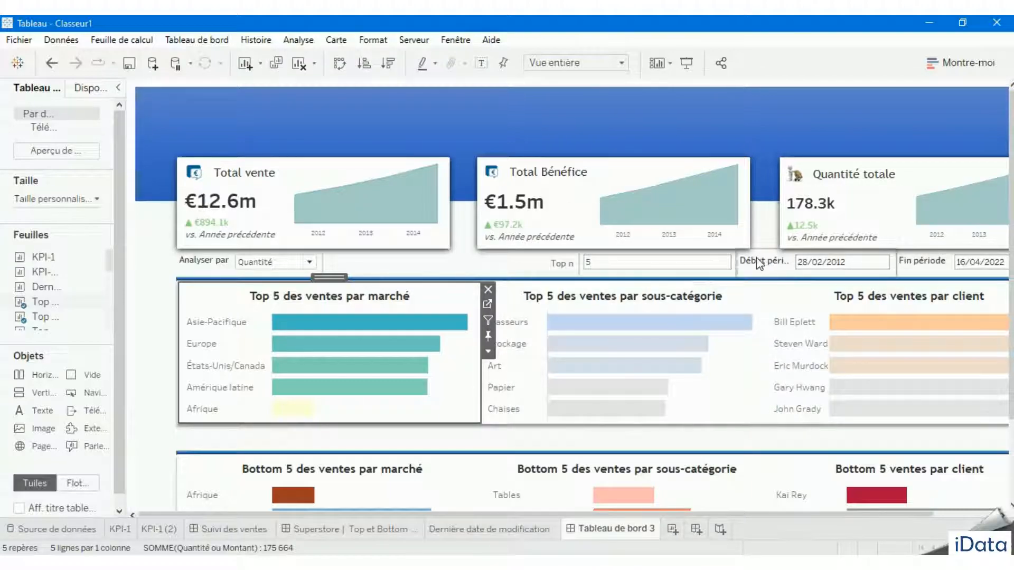
# - Hide the titles of the Début période and Fin période parameter controls
pyautogui.click(779, 258)
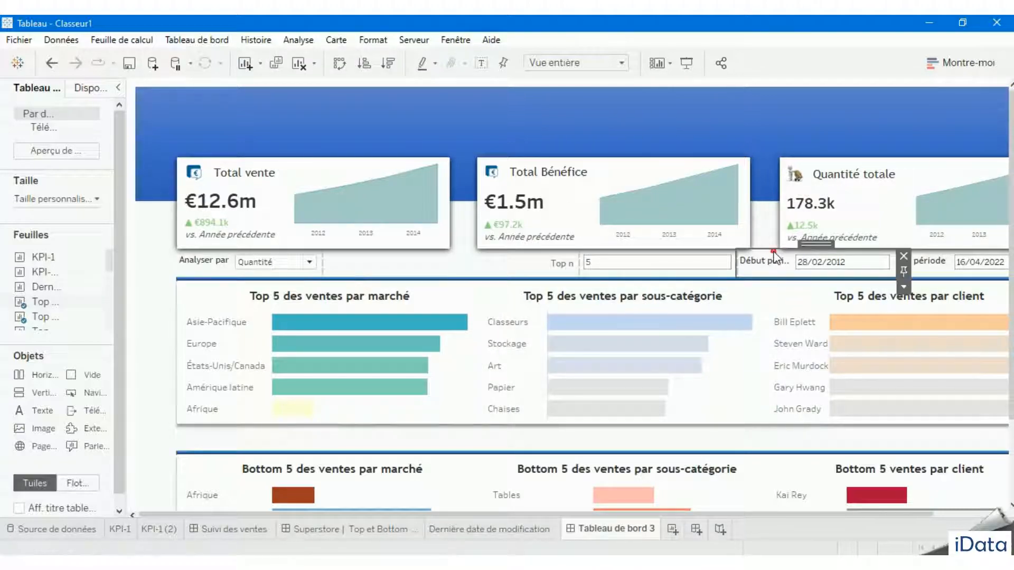
pyautogui.click(903, 287)
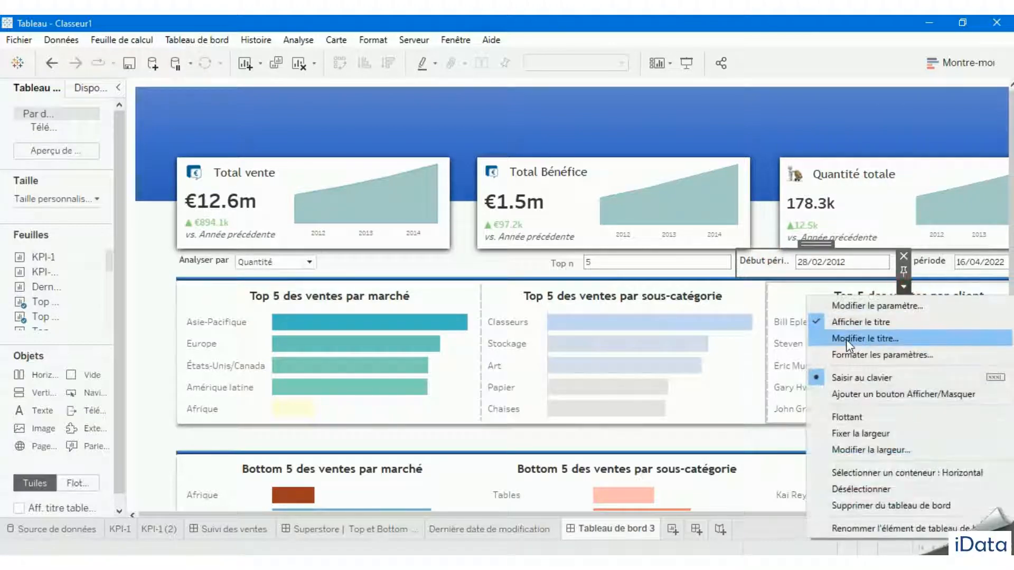
pyautogui.click(855, 322)
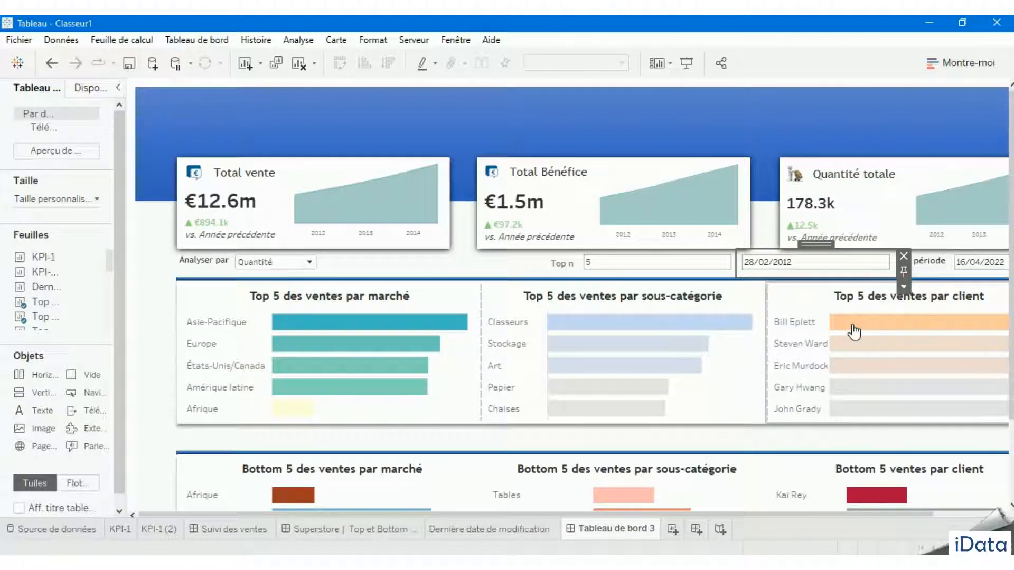
pyautogui.click(928, 261)
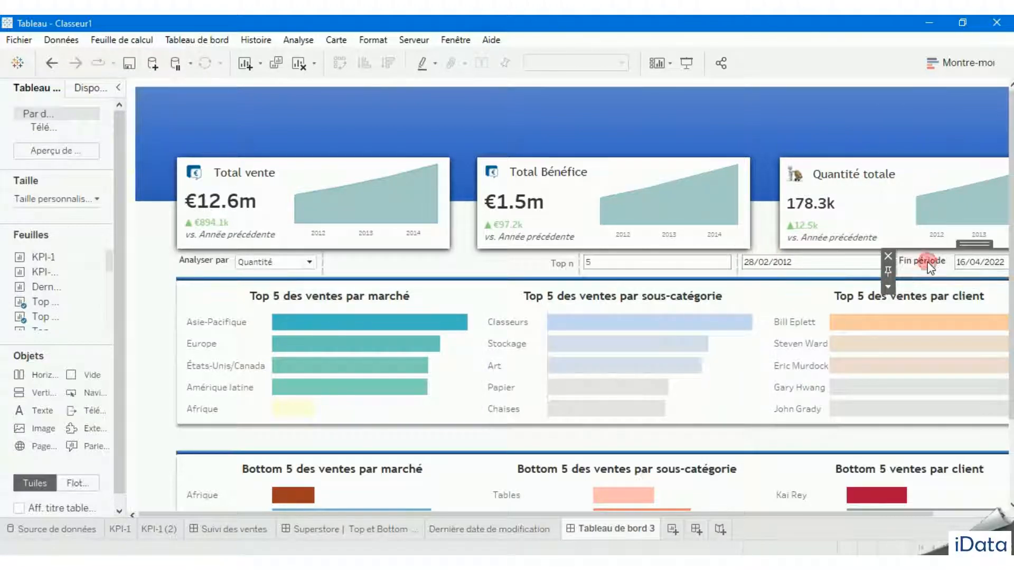
pyautogui.click(708, 512)
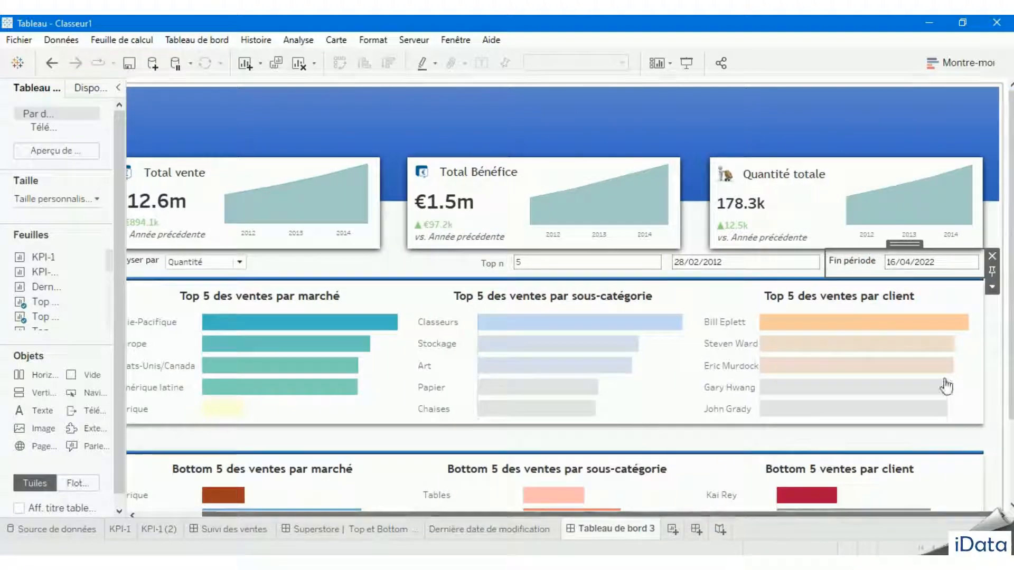
pyautogui.click(992, 288)
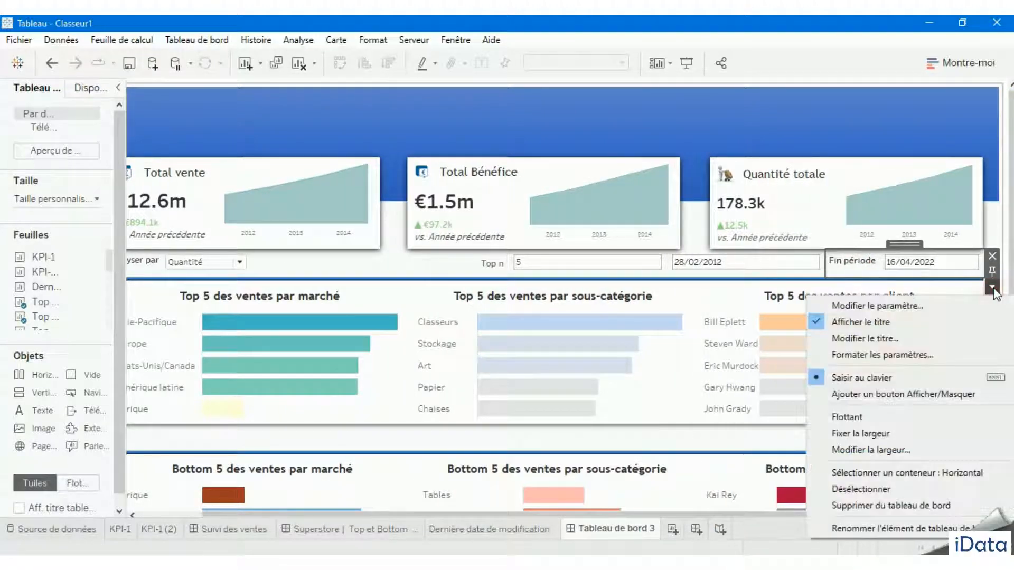
pyautogui.click(897, 322)
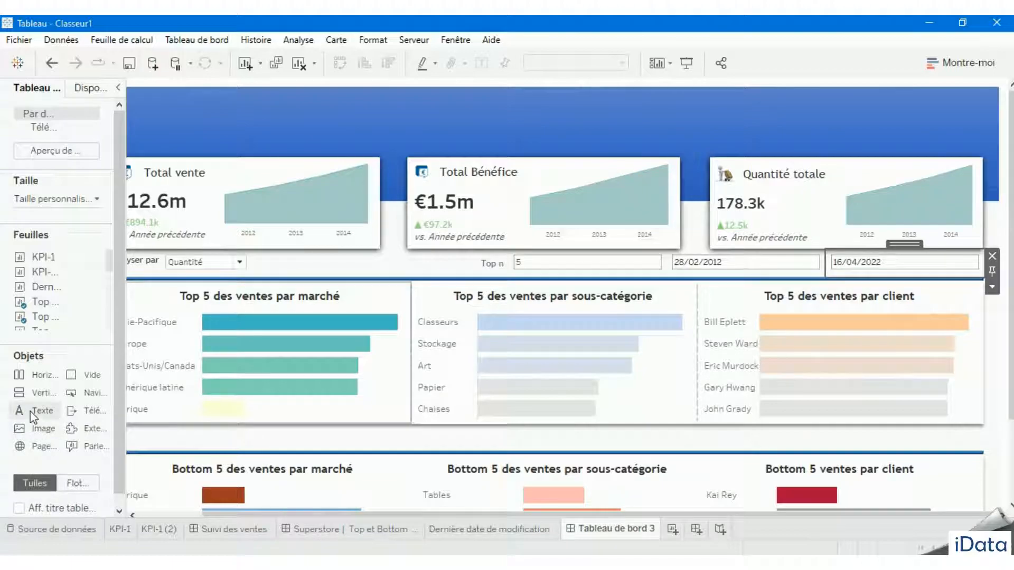
# - Insert a right-aligned text object reading "Date début" in Trebuchet MS between the Top n value box and the start date box
pyautogui.moveTo(35, 417); pyautogui.dragTo(685, 262)
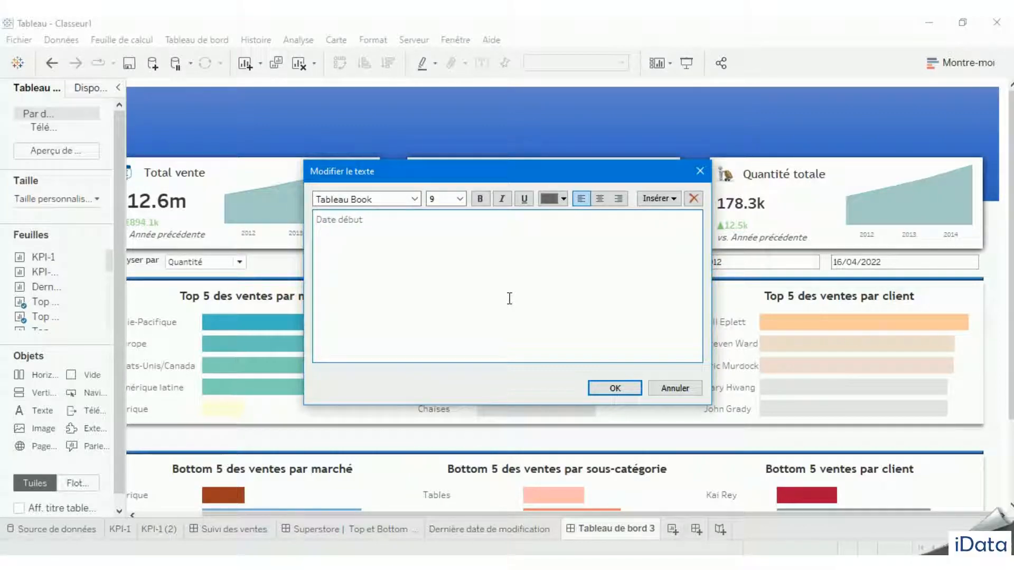
pyautogui.moveTo(372, 220); pyautogui.dragTo(262, 222)
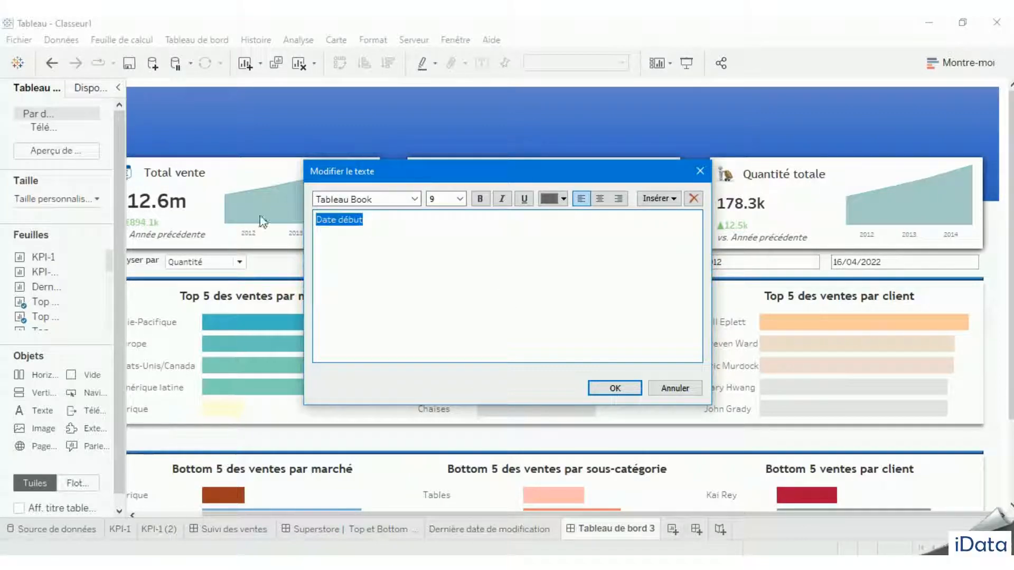
pyautogui.click(619, 199)
pyautogui.click(377, 199)
pyautogui.write('t')
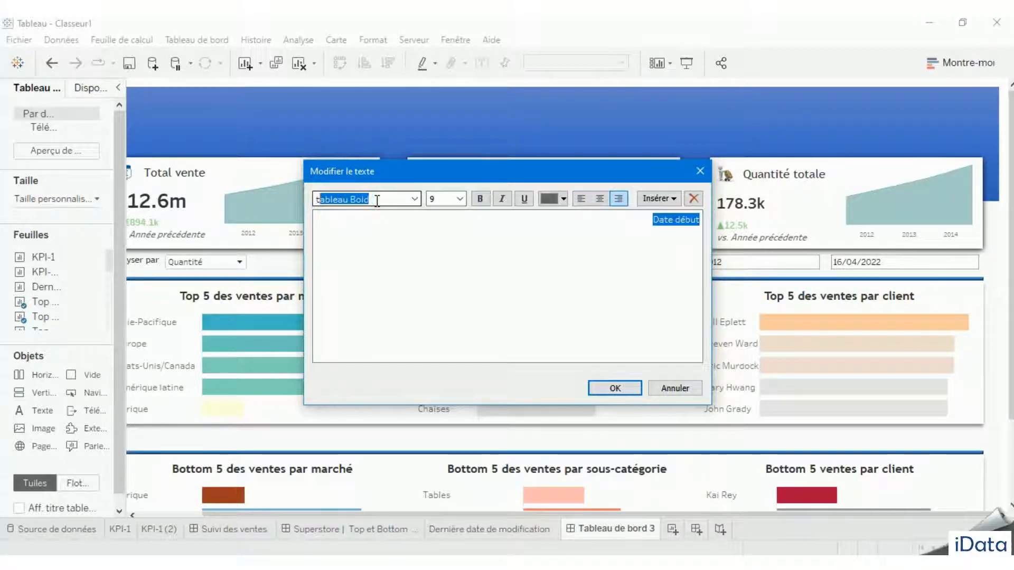
pyautogui.write('rebuchet MS')
pyautogui.press('Return')
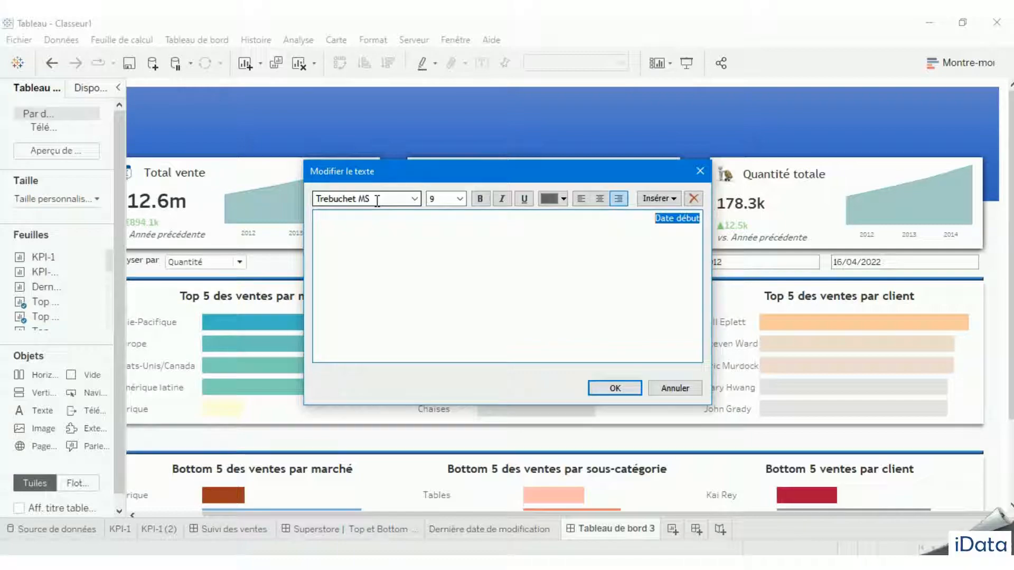
pyautogui.click(607, 393)
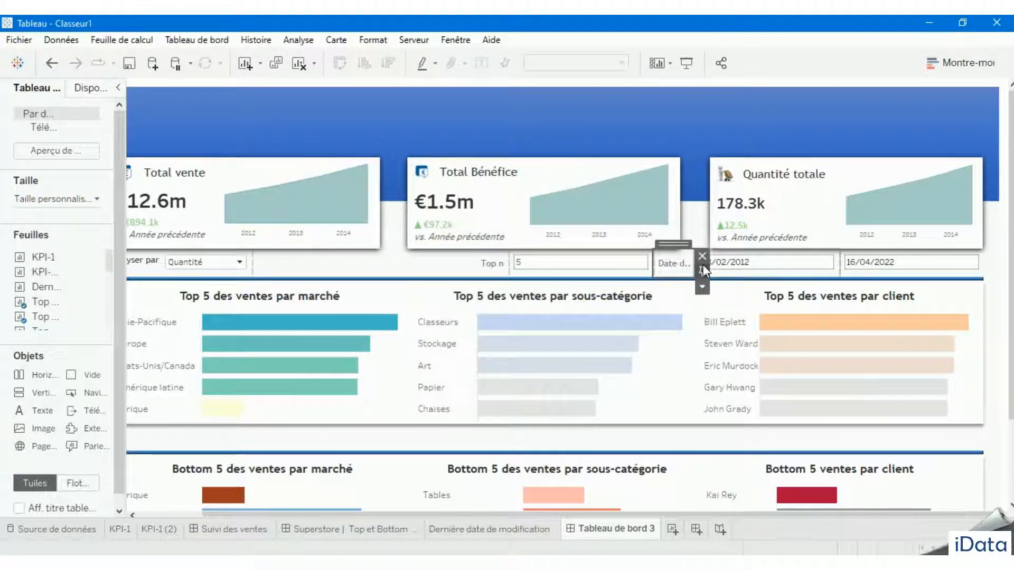
# - Narrow the Top n value box and widen the "Date début" text so that it sits directly before a narrower start date box
pyautogui.moveTo(695, 266); pyautogui.dragTo(761, 267)
pyautogui.moveTo(653, 267); pyautogui.dragTo(549, 263)
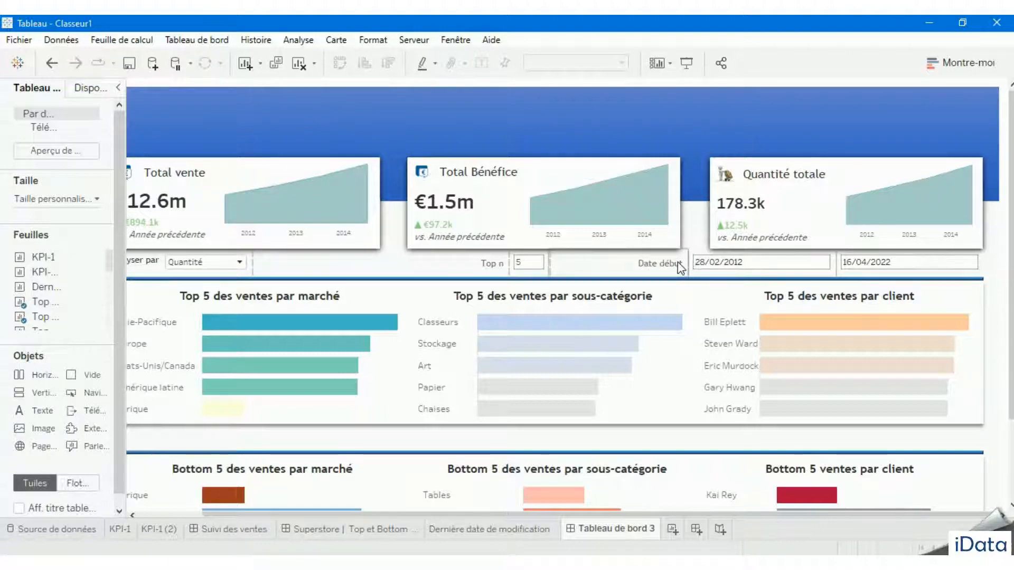
pyautogui.moveTo(687, 262); pyautogui.dragTo(871, 267)
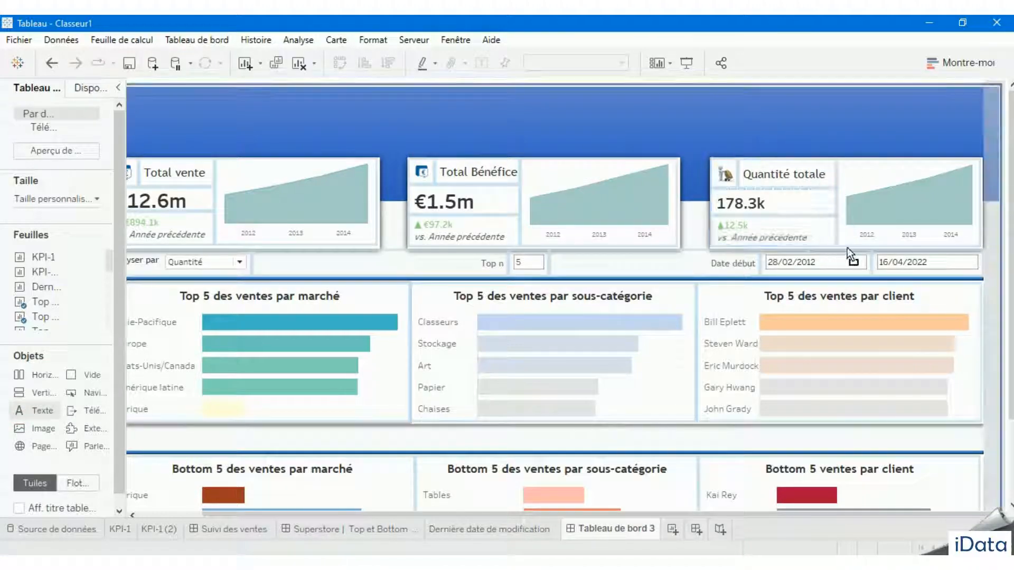
# - Insert a right-aligned text object reading "Date Fin" in Trebuchet MS between the start date and end date boxes
pyautogui.doubleClick(866, 257)
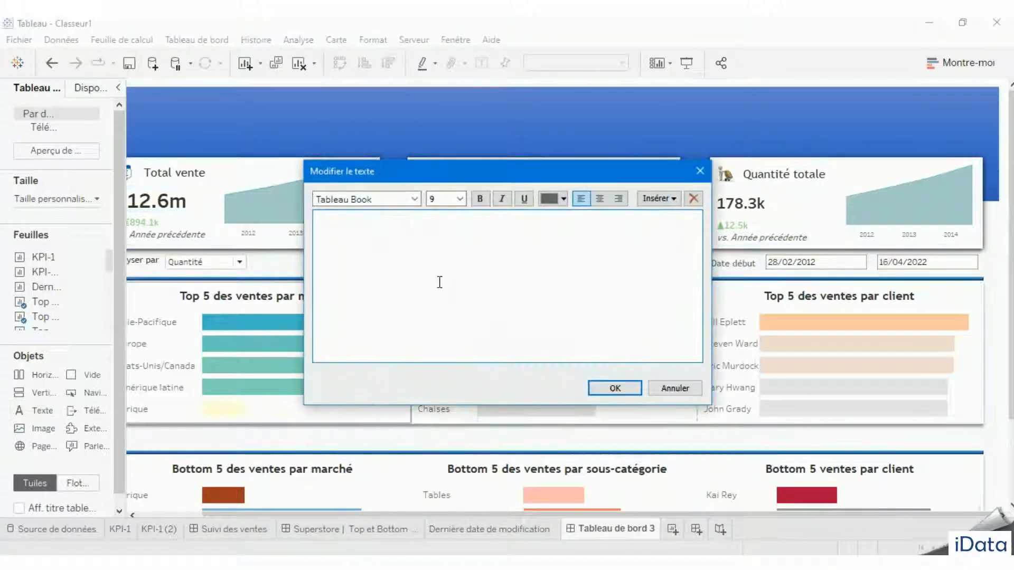
pyautogui.write('Date Fin')
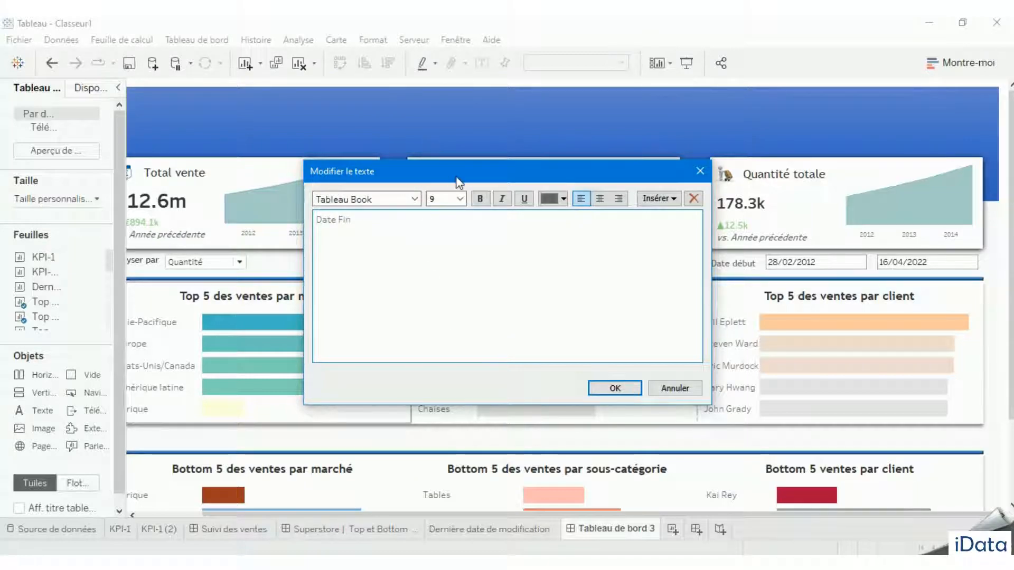
pyautogui.moveTo(456, 177); pyautogui.dragTo(402, 178)
pyautogui.tripleClick(375, 224)
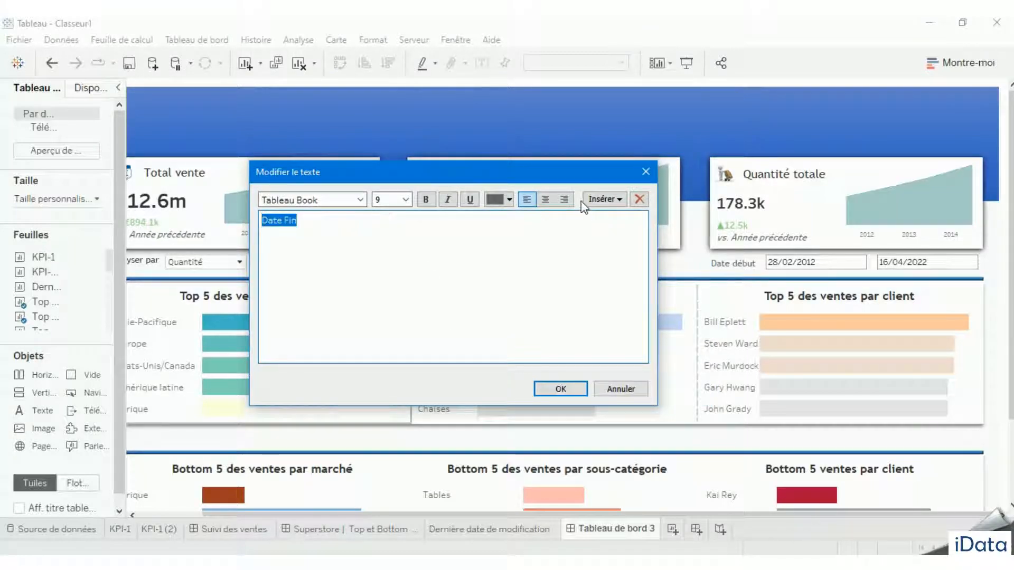
pyautogui.click(563, 199)
pyautogui.click(353, 199)
pyautogui.write('Trebuchet MS')
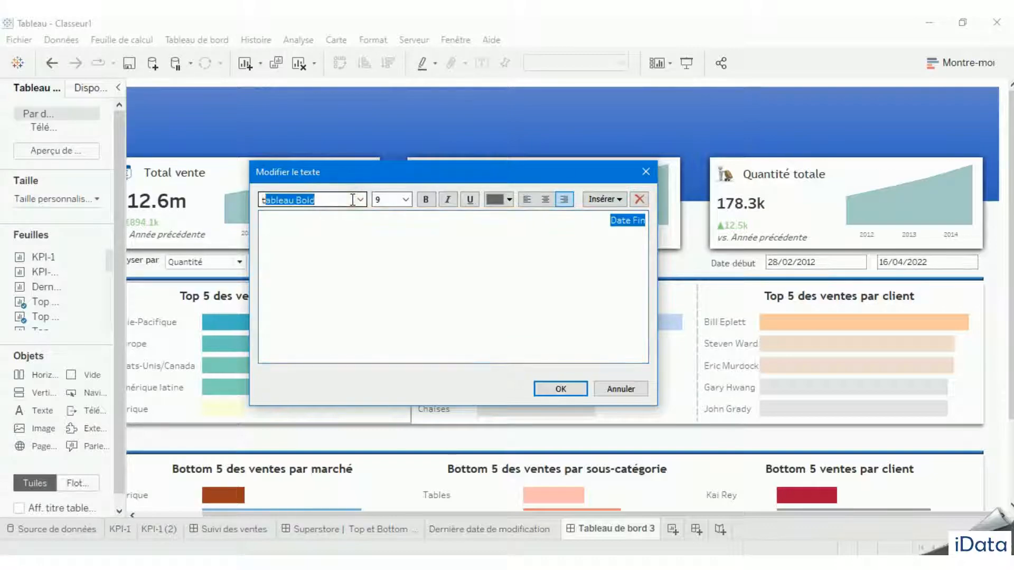
pyautogui.click(564, 389)
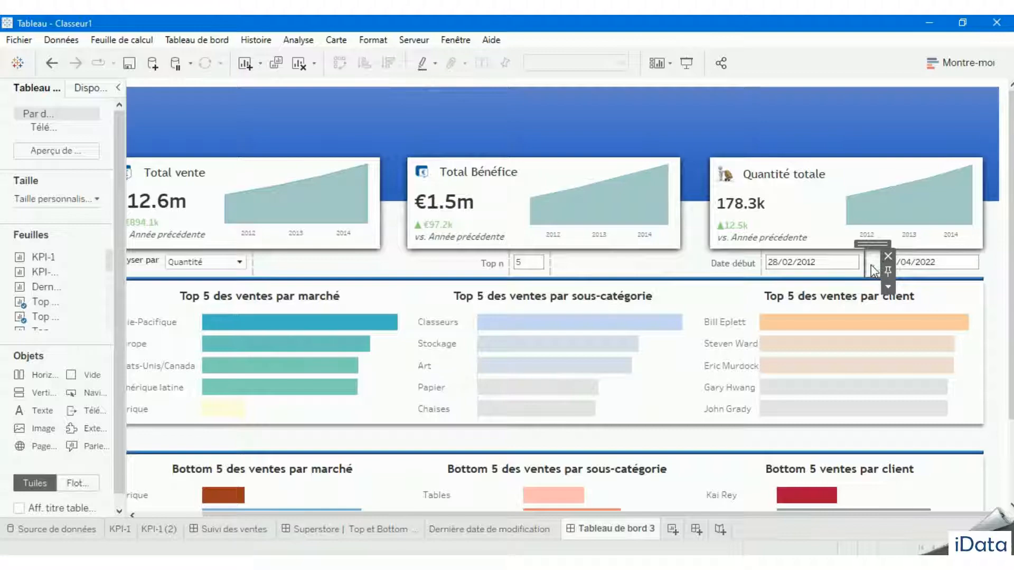
# - Widen the "Date Fin" text and narrow both date boxes so that all labels and dates are fully readable
pyautogui.moveTo(865, 263); pyautogui.dragTo(891, 261)
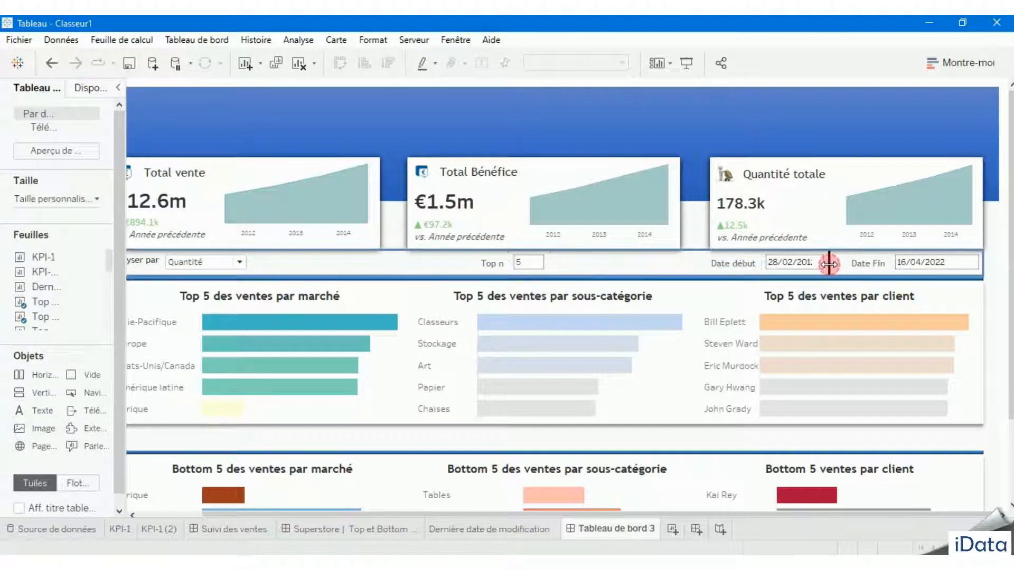
pyautogui.moveTo(827, 263); pyautogui.dragTo(840, 264)
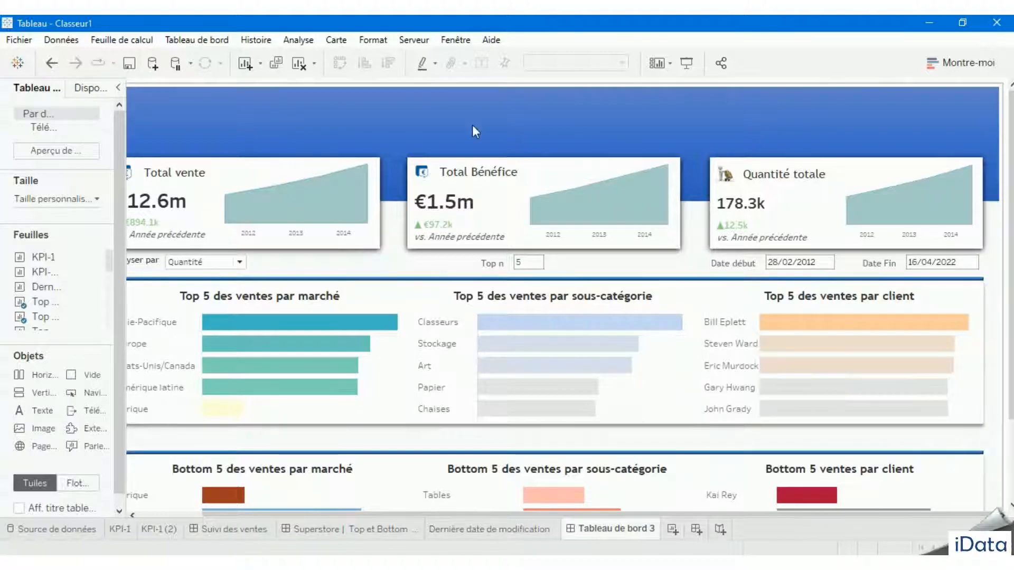
# - Insert a floating horizontal container between the Top 5 and Bottom 5 charts and resize it to a thin strip spanning the charts' width
pyautogui.click(143, 260)
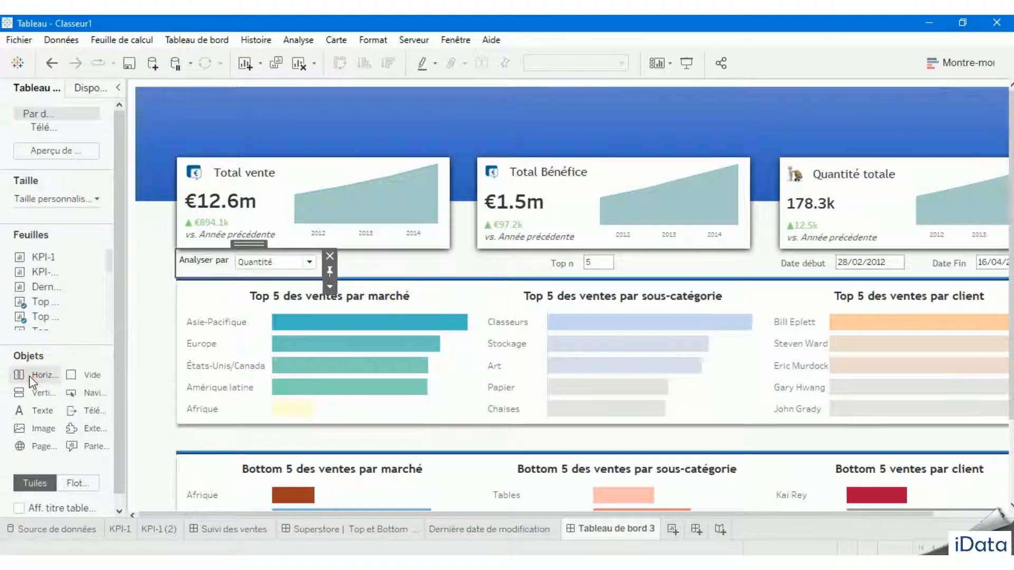
pyautogui.click(78, 483)
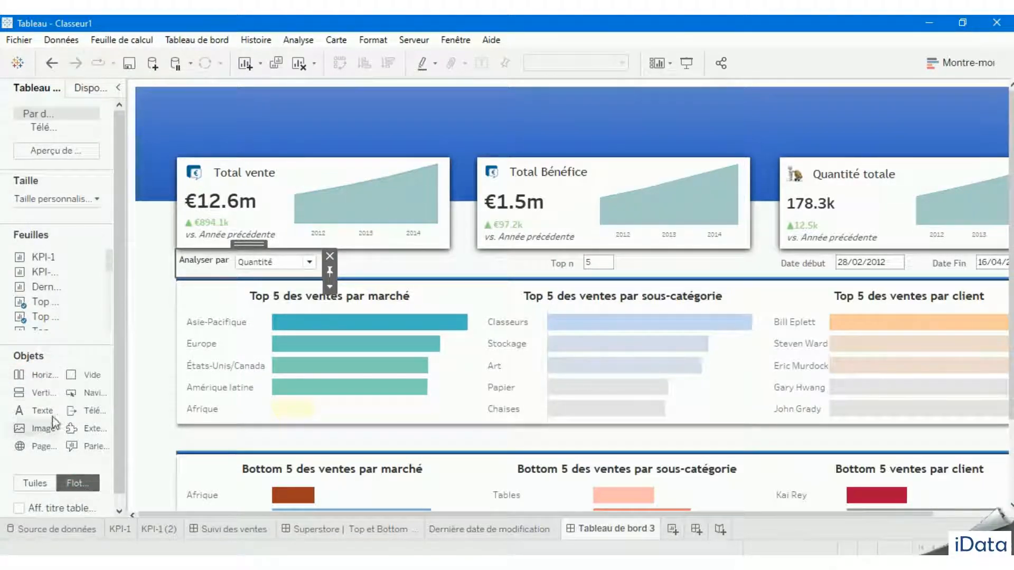
pyautogui.moveTo(24, 370); pyautogui.dragTo(173, 422)
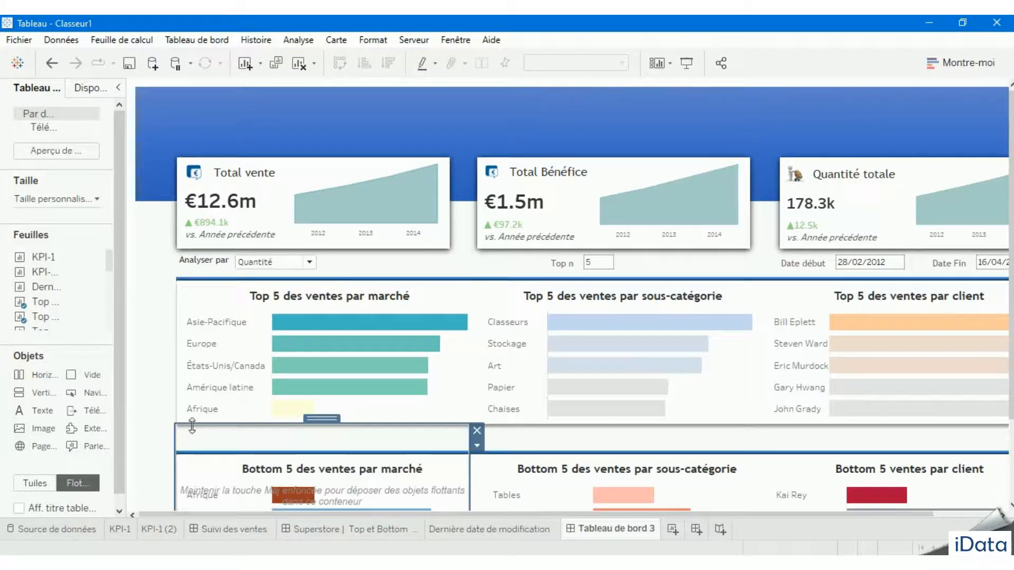
pyautogui.scroll(-5, 792, 343)
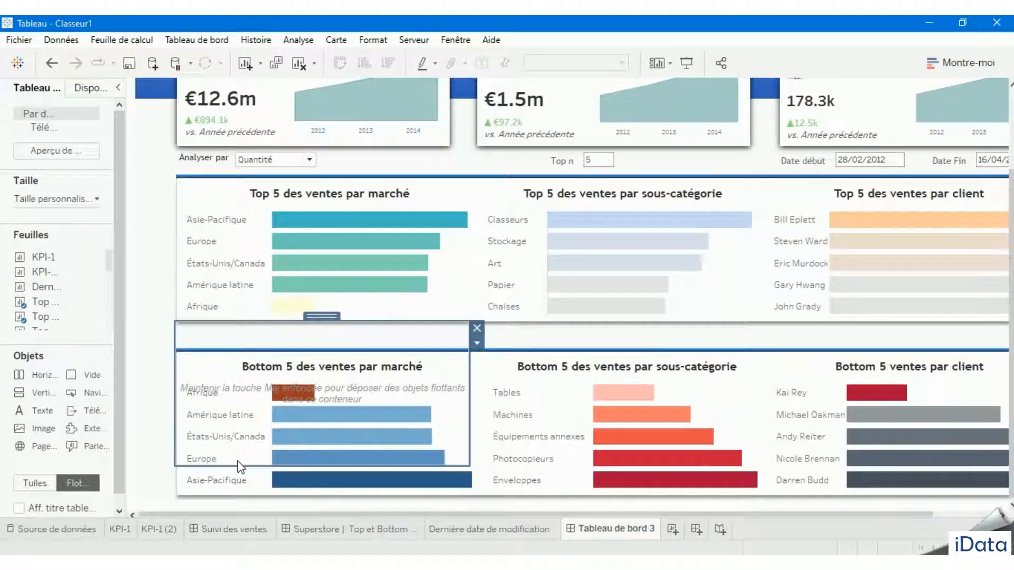
pyautogui.moveTo(238, 463); pyautogui.dragTo(259, 345)
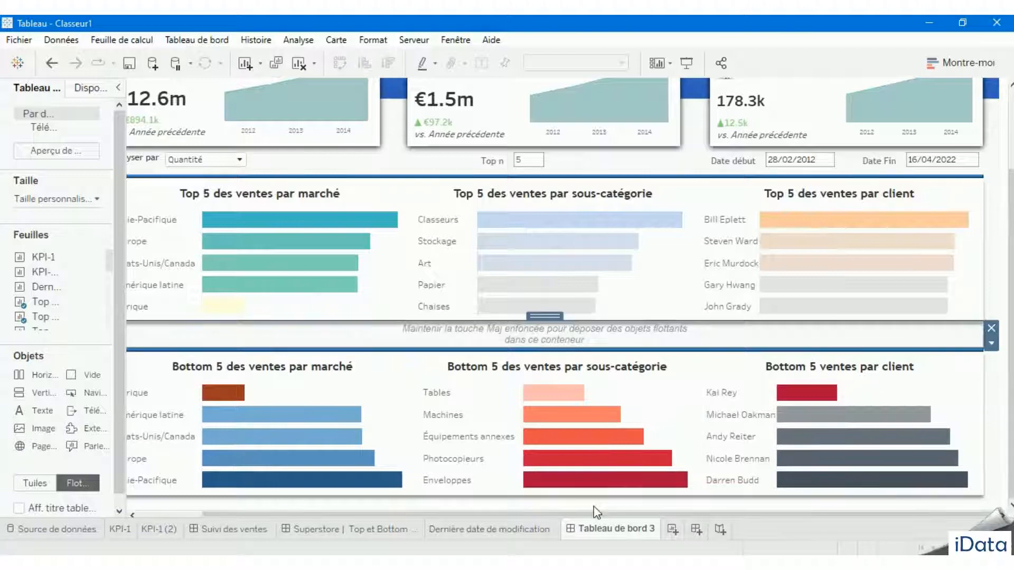
# - Display the Bottom n parameter control from the "Bottom 5 des ventes par marché" chart
pyautogui.moveTo(404, 511); pyautogui.dragTo(297, 510)
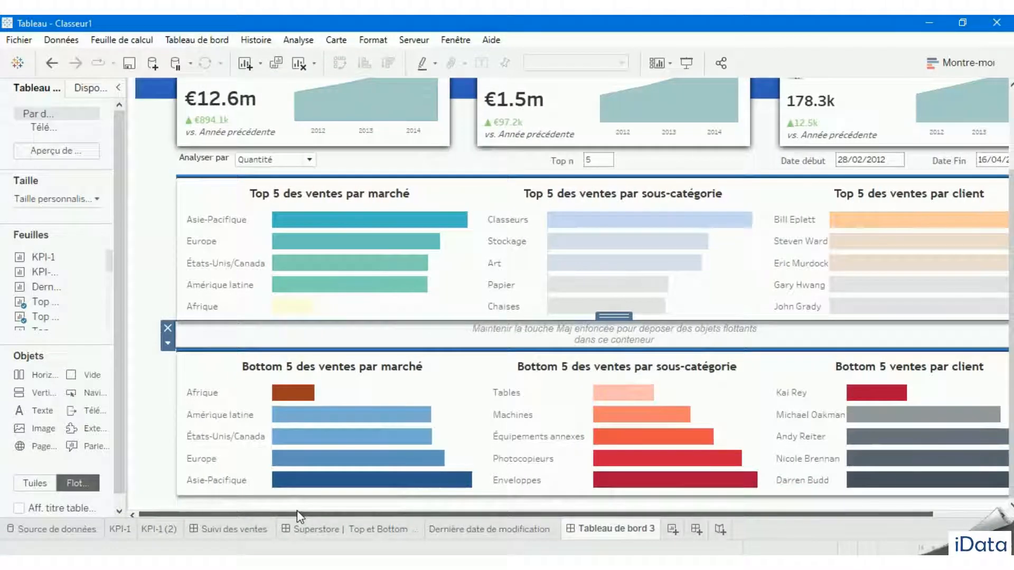
pyautogui.click(429, 371)
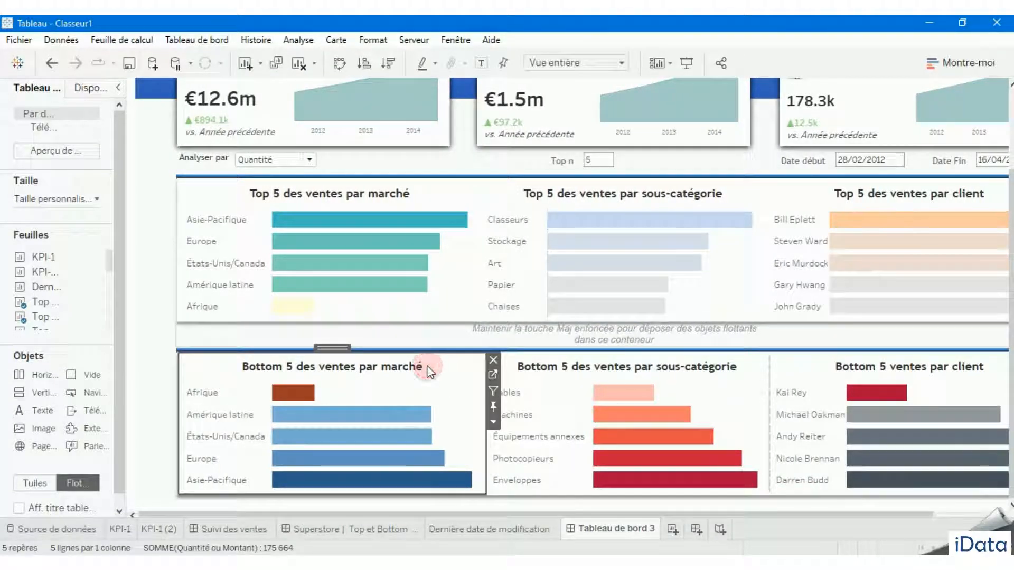
pyautogui.click(493, 422)
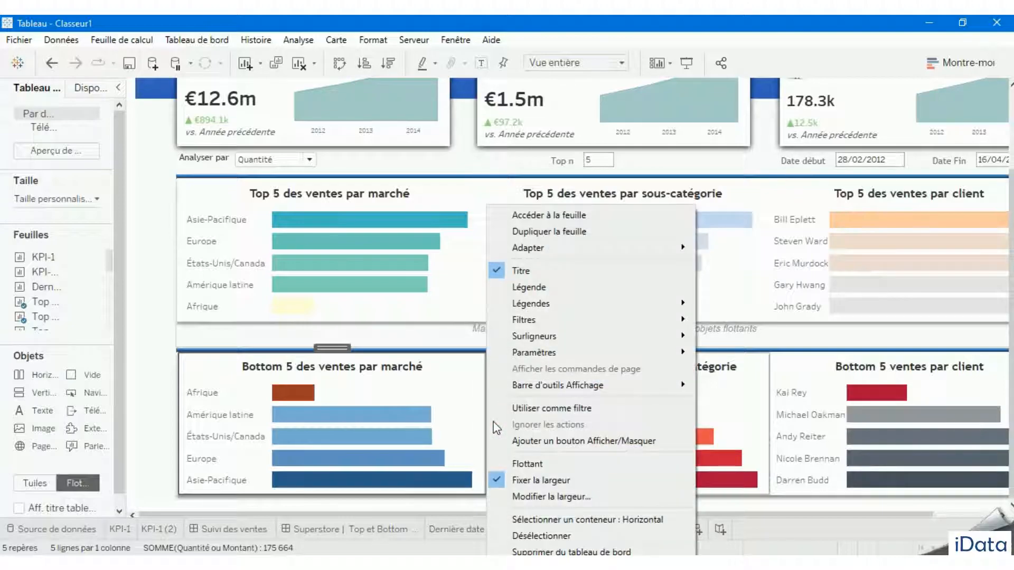
pyautogui.moveTo(660, 324)
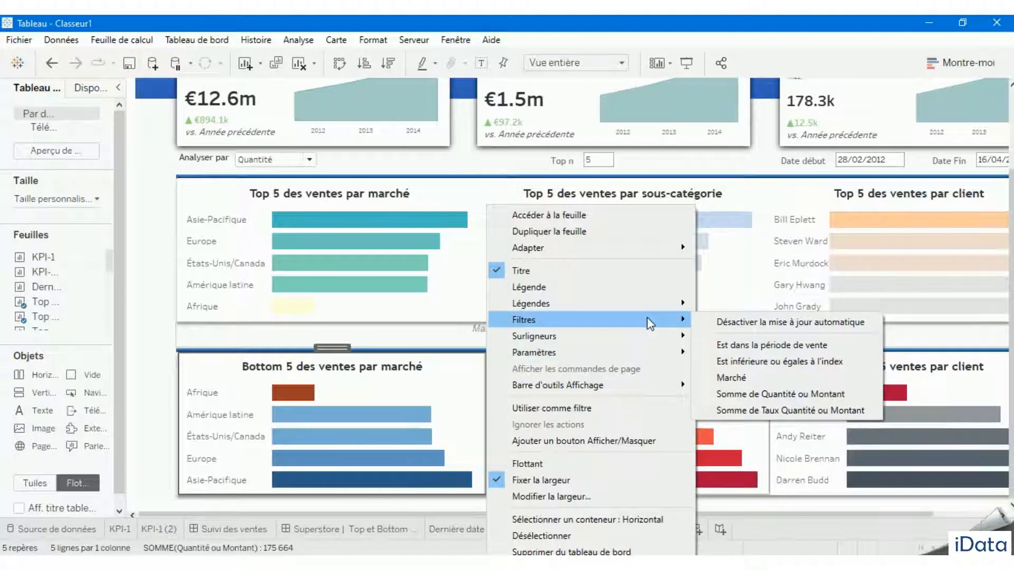
pyautogui.click(257, 376)
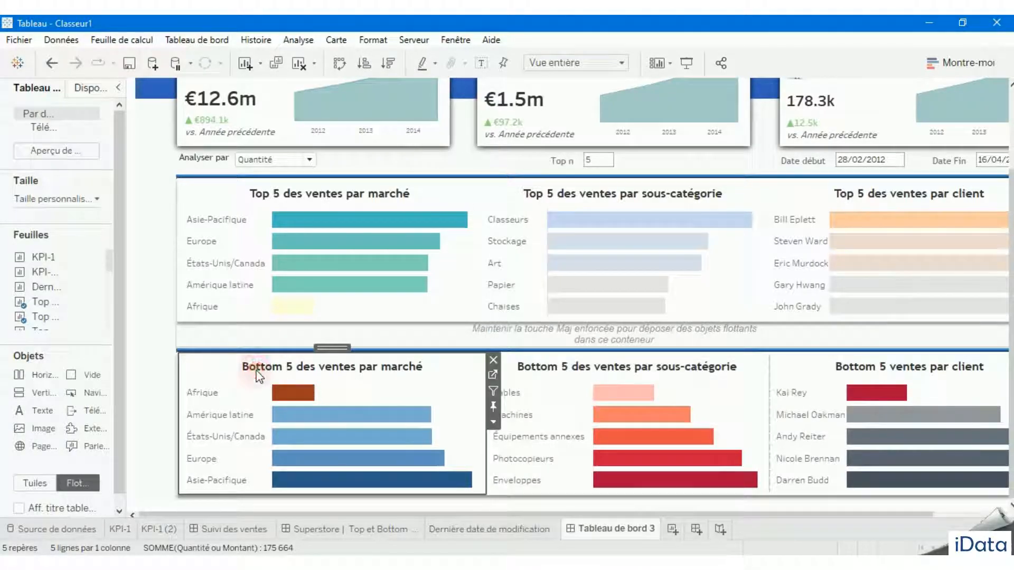
pyautogui.click(493, 421)
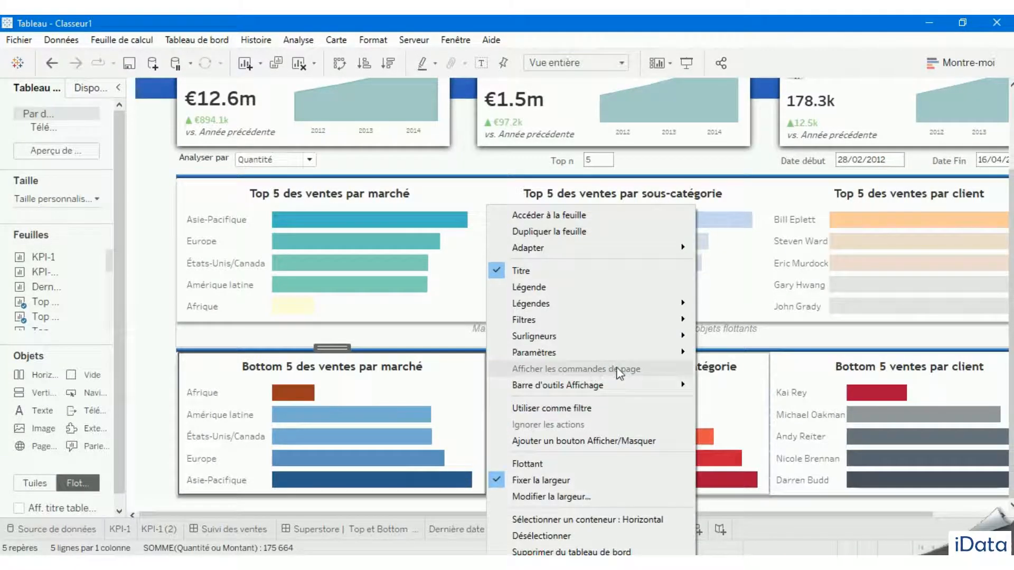
pyautogui.moveTo(643, 354)
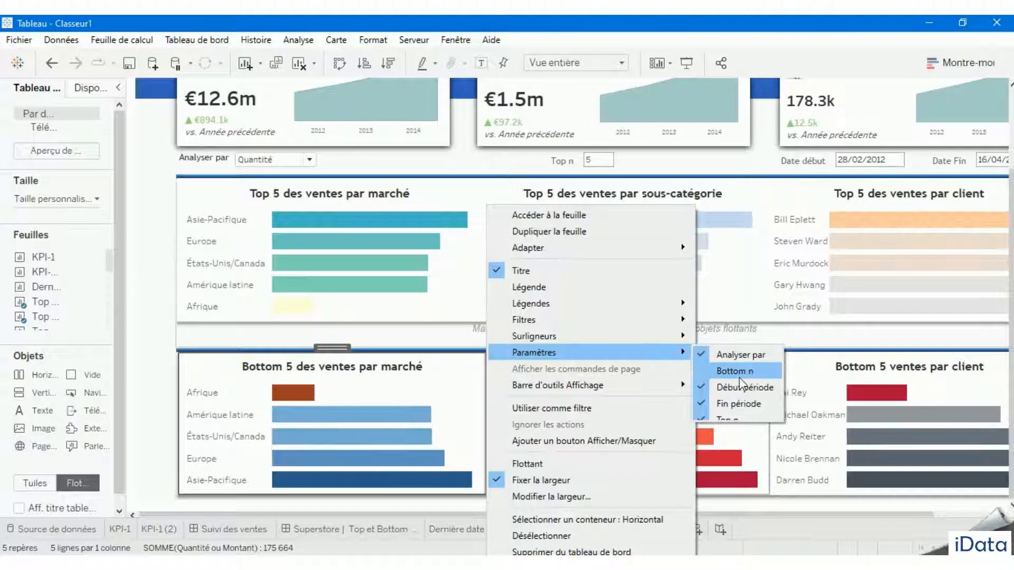
pyautogui.click(742, 369)
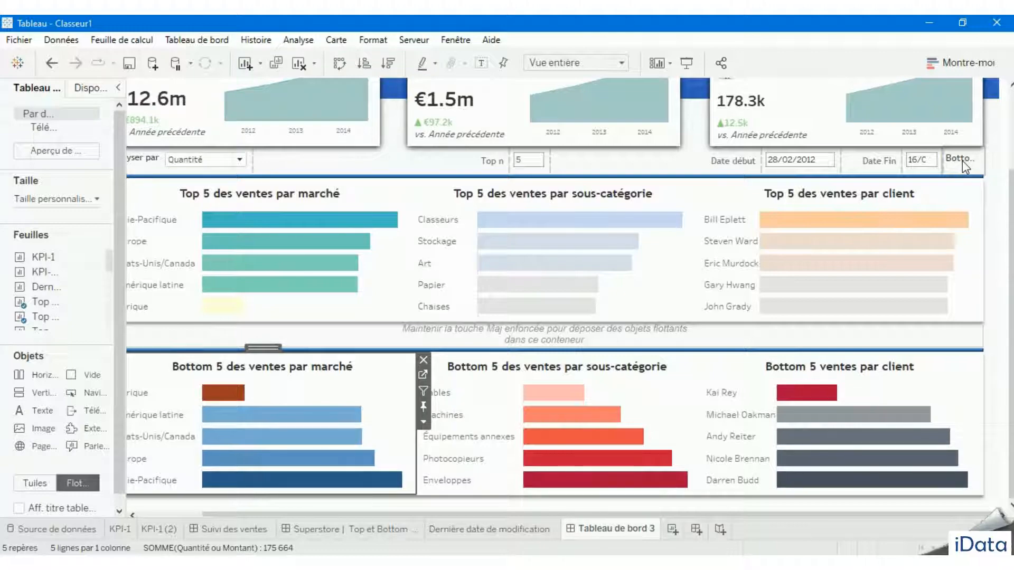
# - Move the Bottom n control into the empty horizontal container between the Top 5 and Bottom 5 charts
pyautogui.click(961, 163)
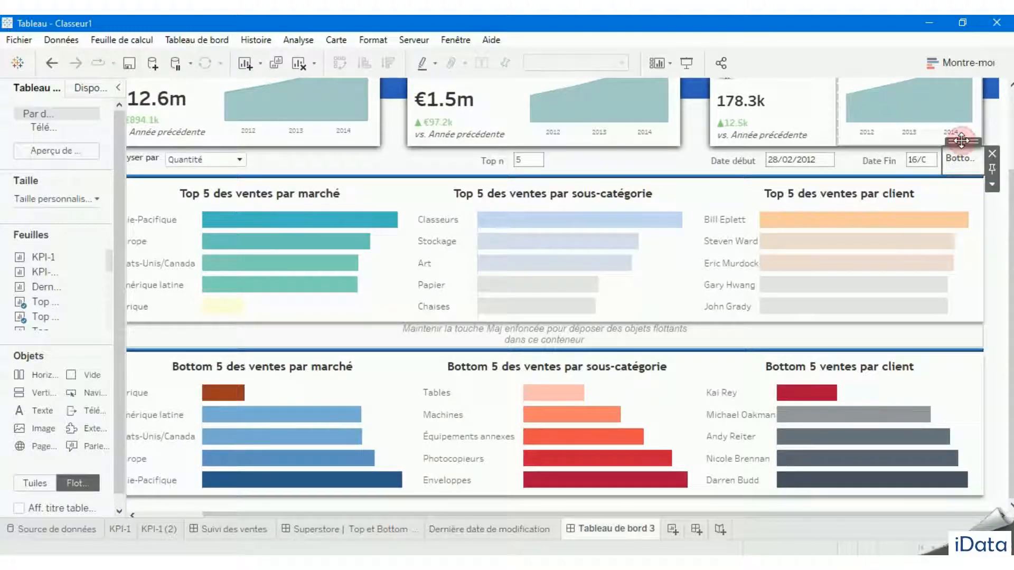
pyautogui.moveTo(961, 141); pyautogui.dragTo(495, 336)
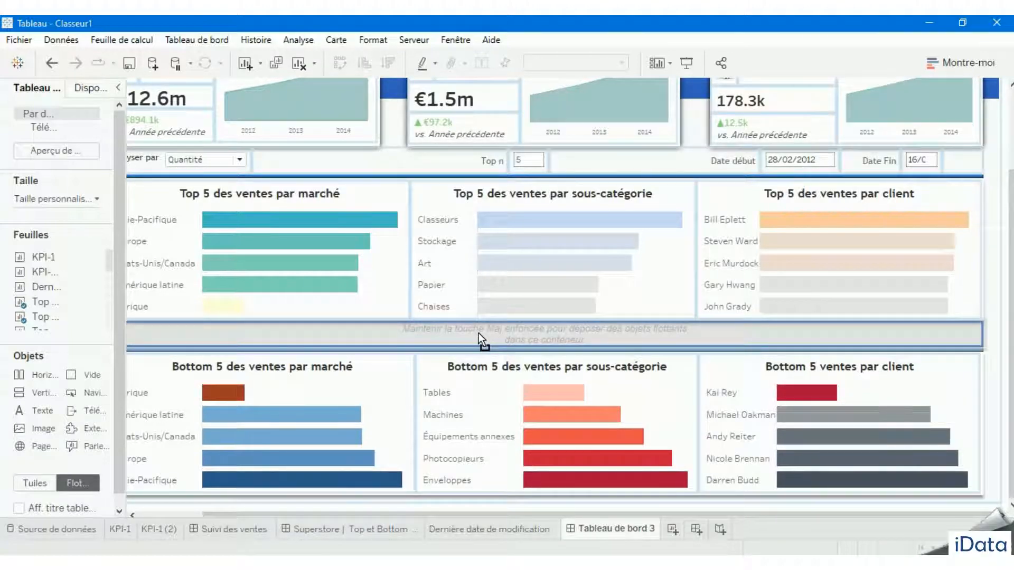
pyautogui.moveTo(478, 332); pyautogui.dragTo(478, 332)
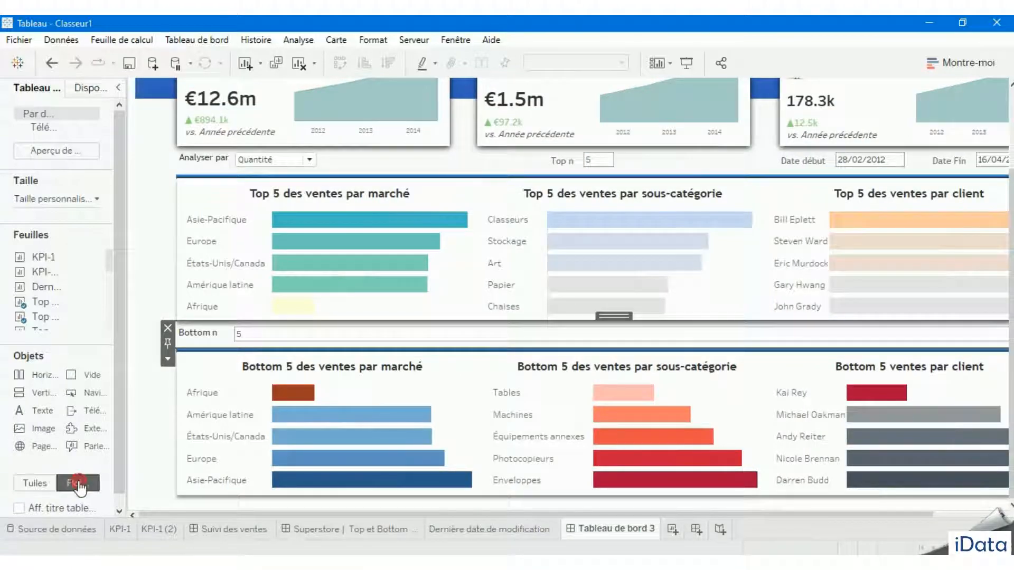
# - Insert empty tiled text objects before and after the Bottom n control, and narrow its value box to roughly match the Top n box
pyautogui.click(34, 484)
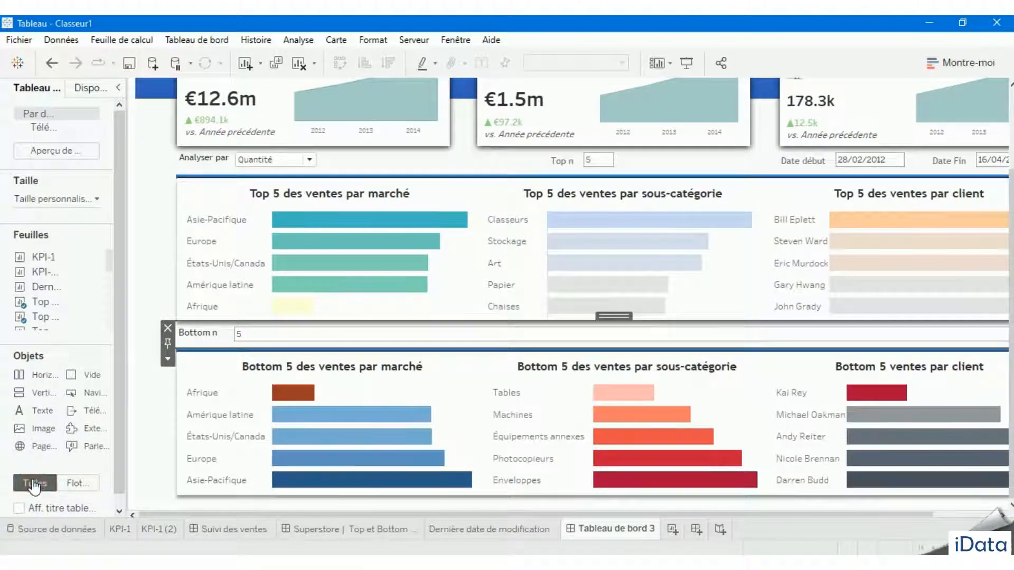
pyautogui.moveTo(46, 417); pyautogui.dragTo(253, 333)
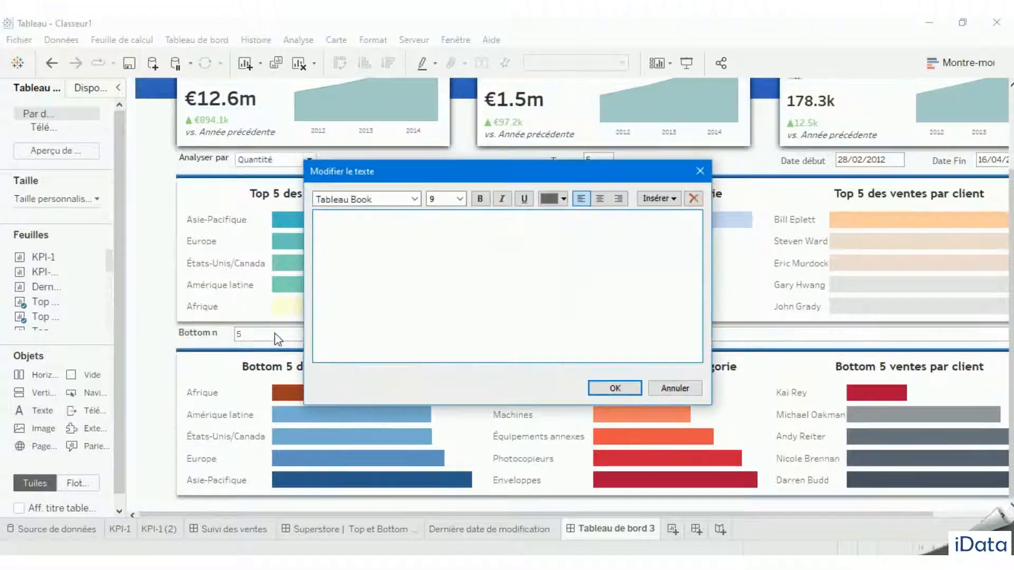
pyautogui.click(612, 388)
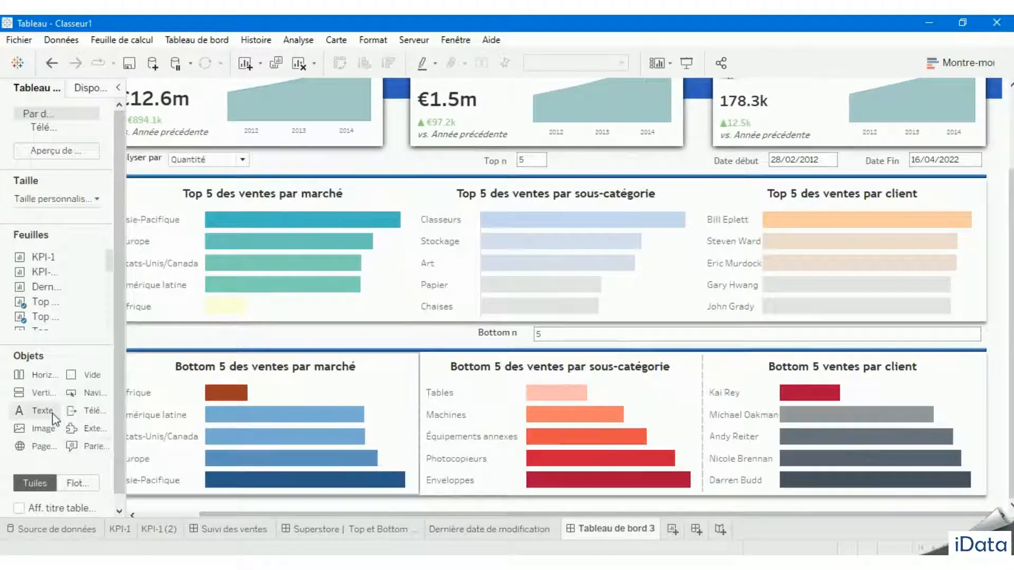
pyautogui.moveTo(37, 416); pyautogui.dragTo(732, 341)
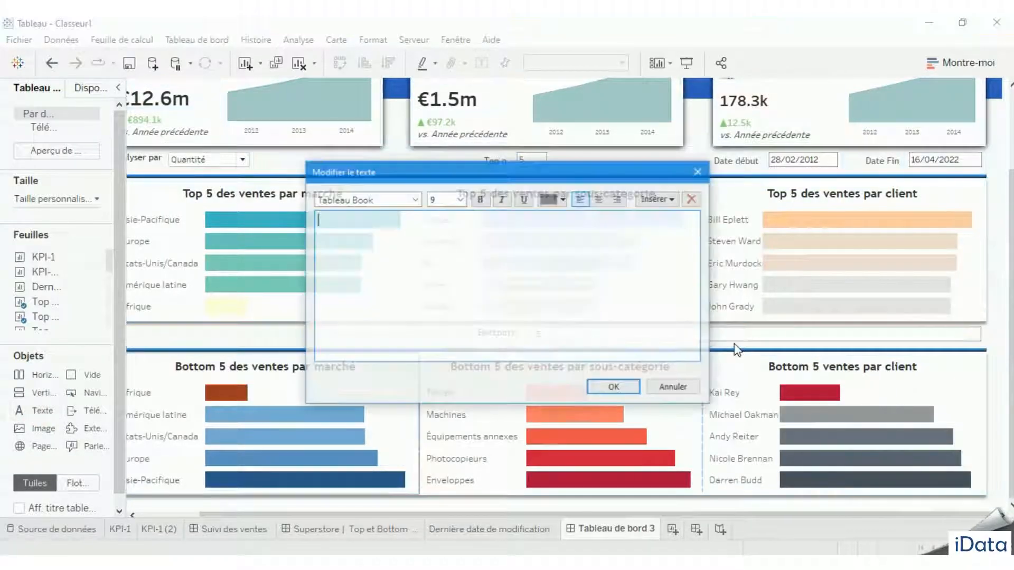
pyautogui.click(597, 380)
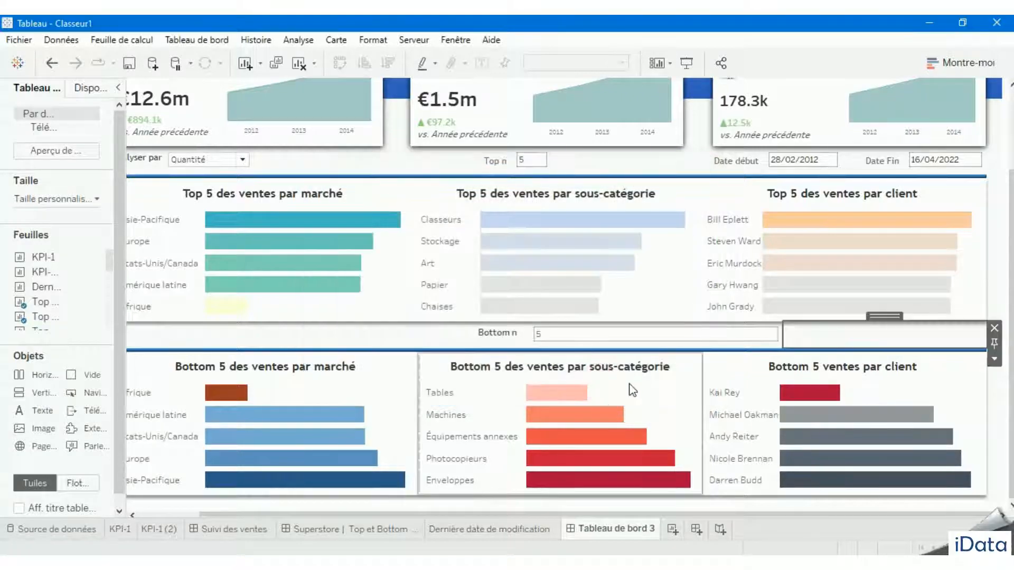
pyautogui.moveTo(783, 335); pyautogui.dragTo(574, 343)
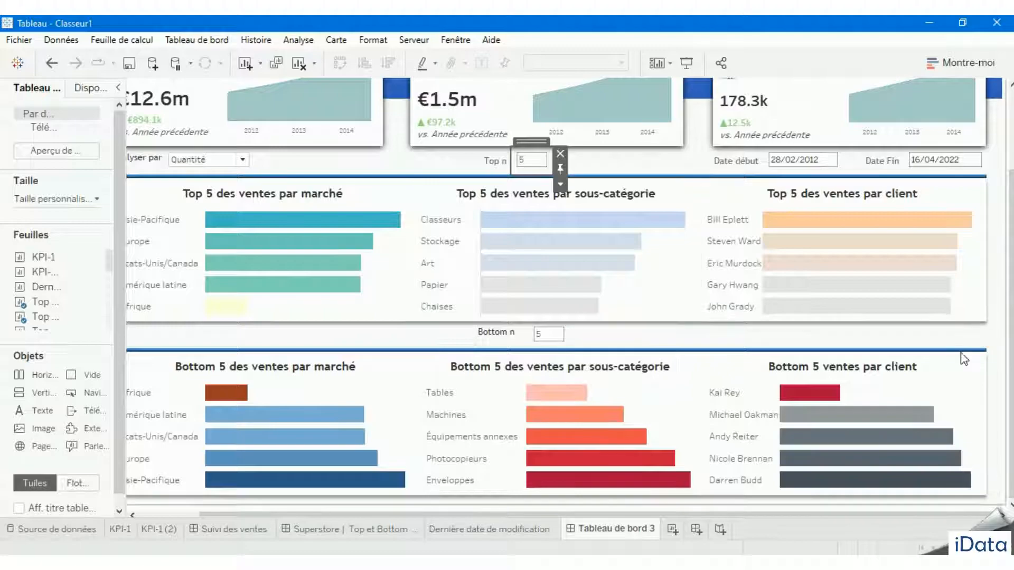
# - Insert a floating text object in the blue banner above the KPI cards, reading "Tableau de bord commercial - Superstore"
pyautogui.scroll(2, 1010, 341)
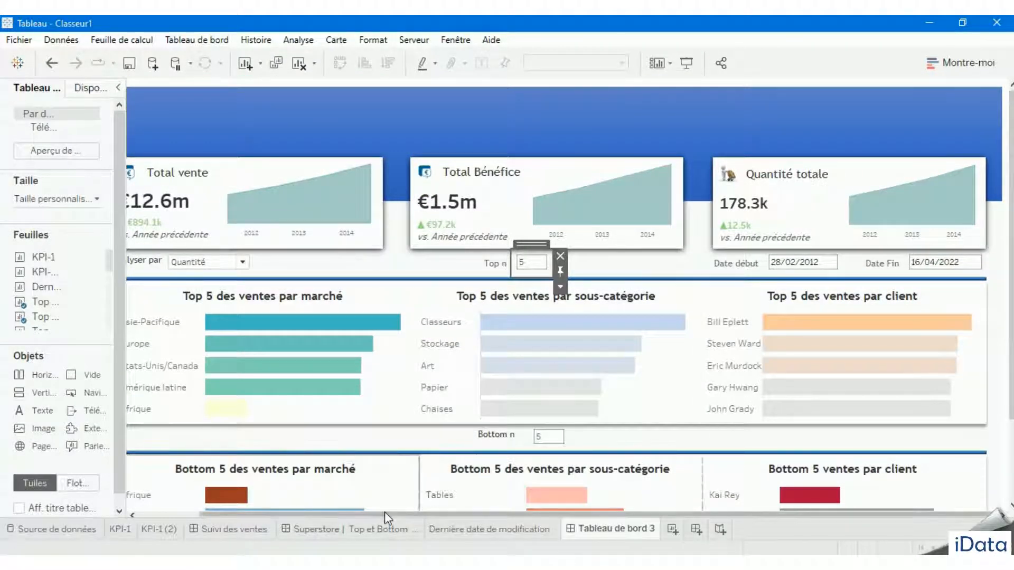
pyautogui.moveTo(359, 515); pyautogui.dragTo(270, 524)
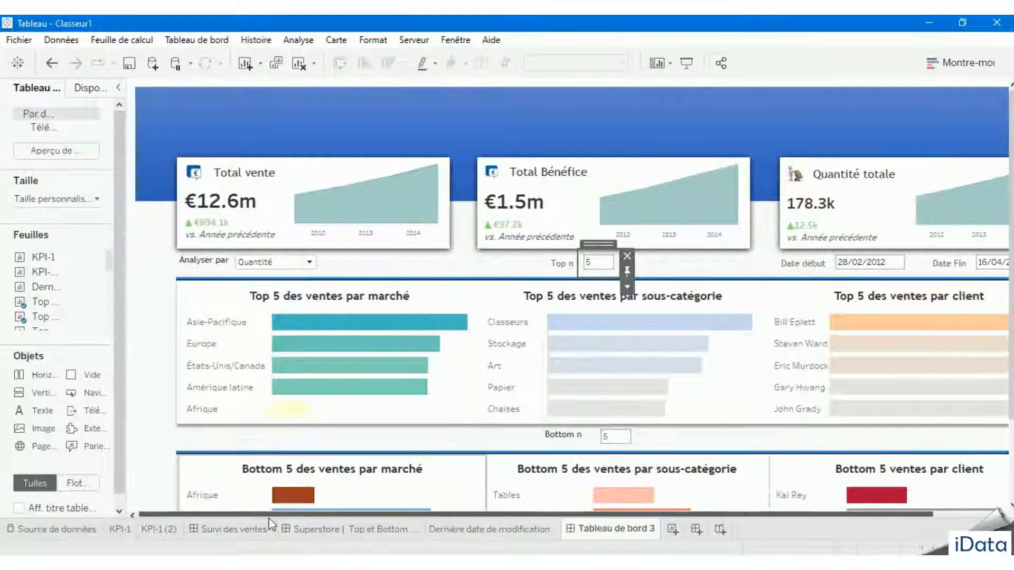
pyautogui.click(80, 485)
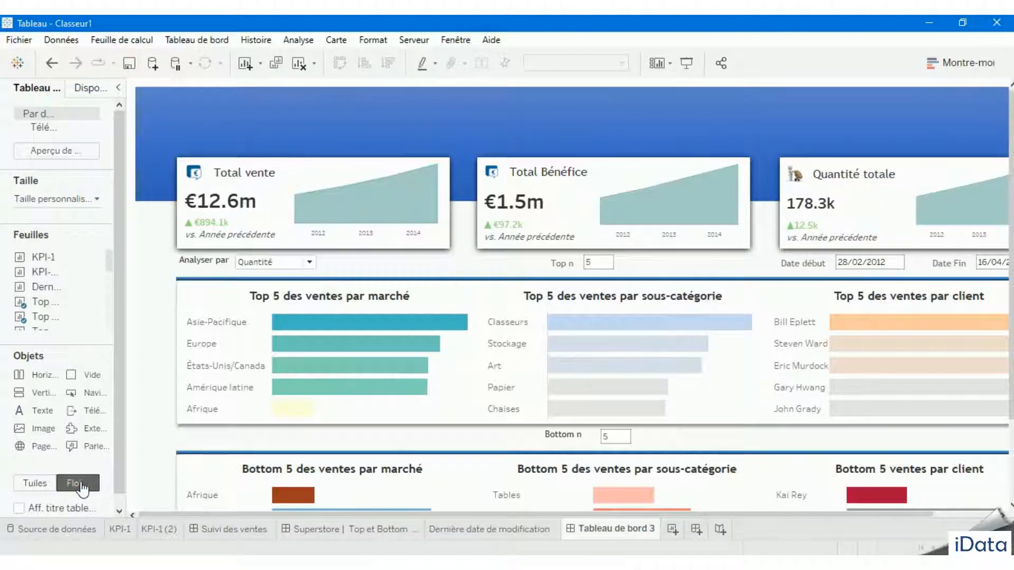
pyautogui.moveTo(39, 413); pyautogui.dragTo(173, 87)
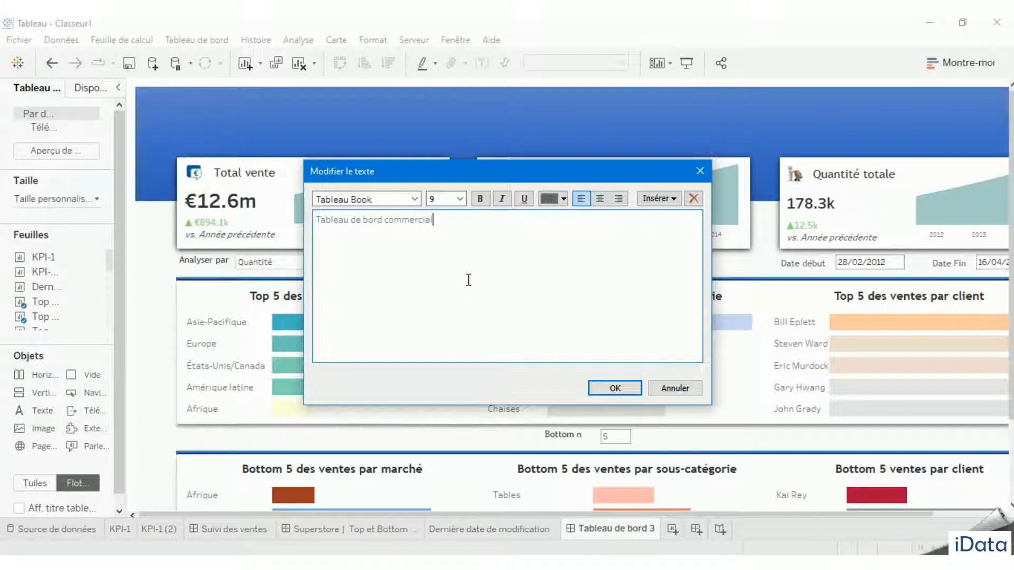
pyautogui.write('- Superstore')
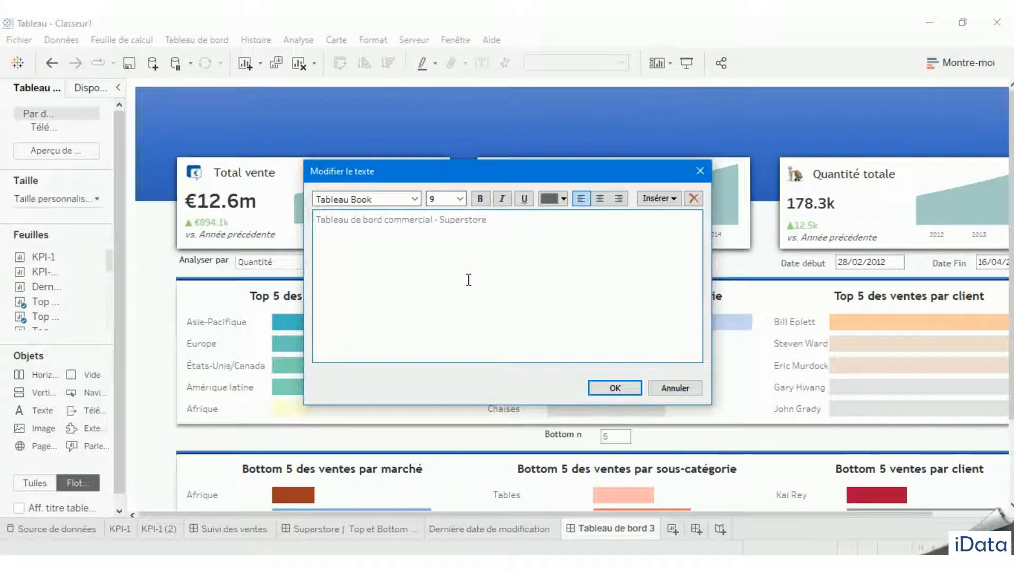
# - Format the whole dashboard title text in Tableau Semibold, size 26
pyautogui.hotkey('ctrl', 'a')
pyautogui.click(387, 204)
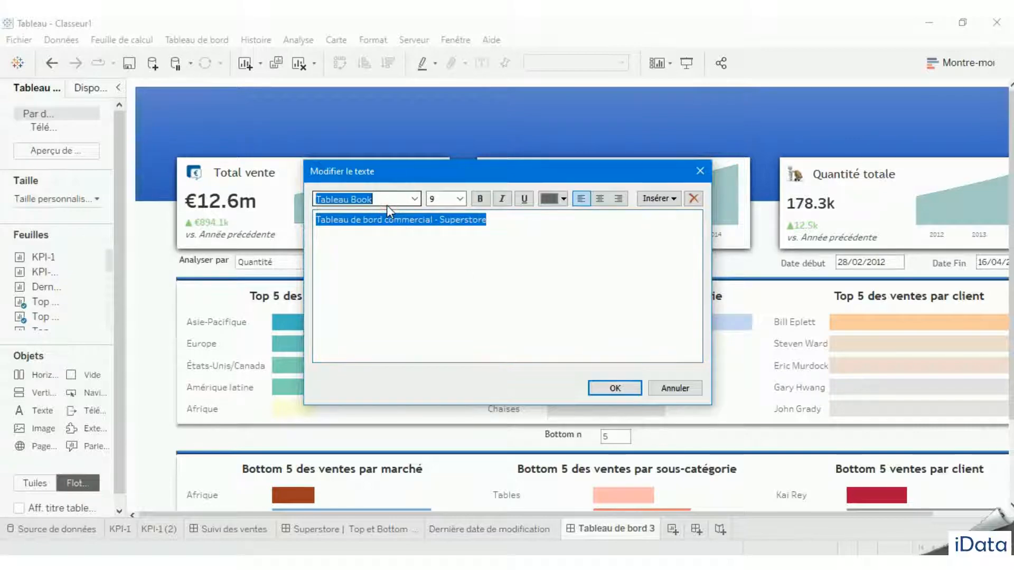
pyautogui.write('Tableau Semibold')
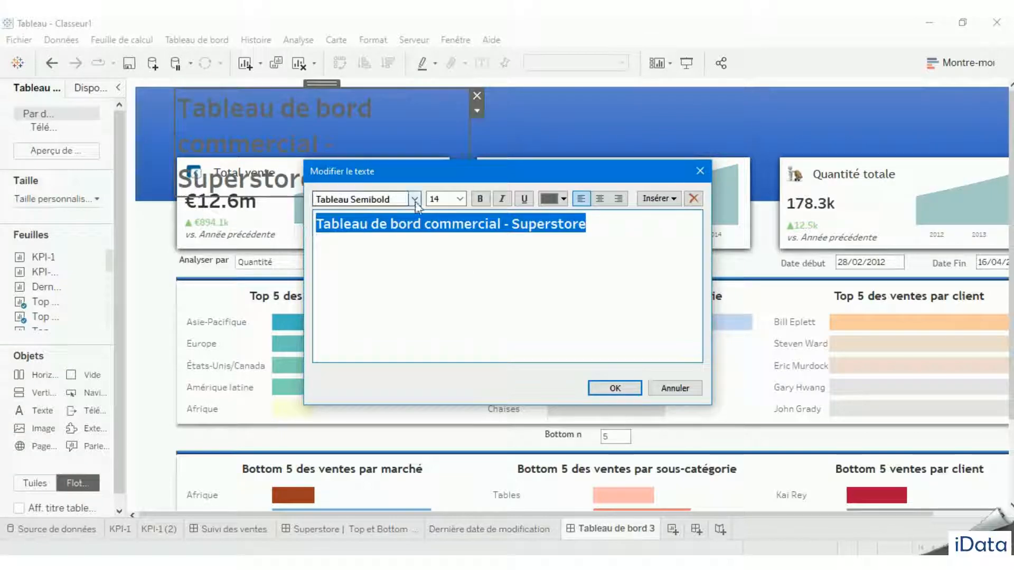
pyautogui.click(441, 200)
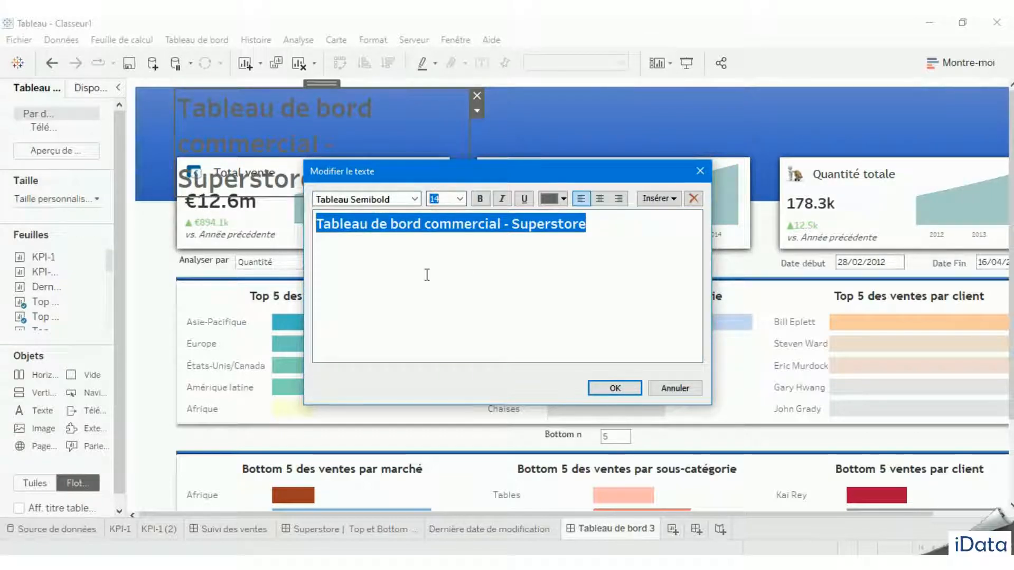
pyautogui.write('2')
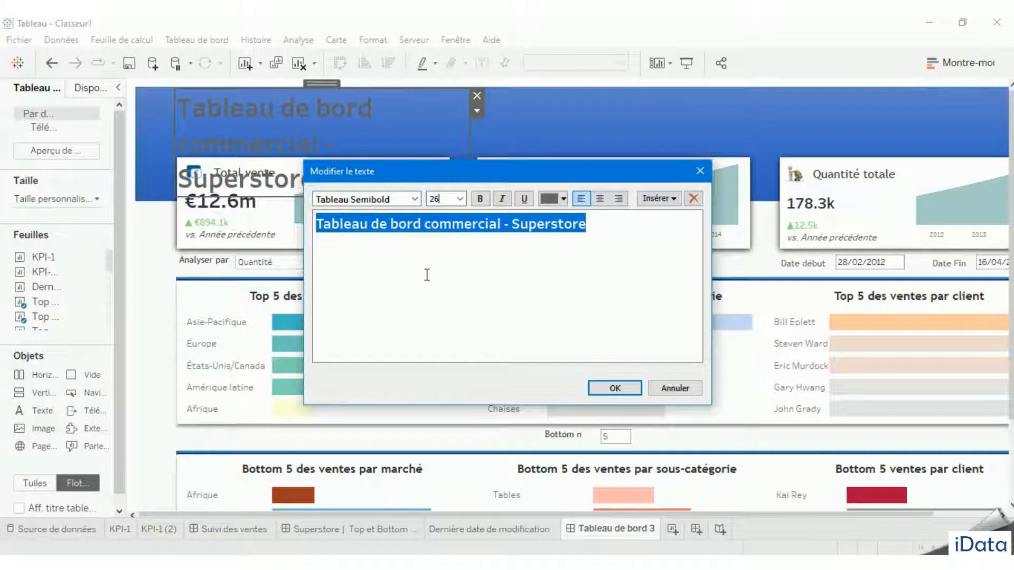
pyautogui.write('6')
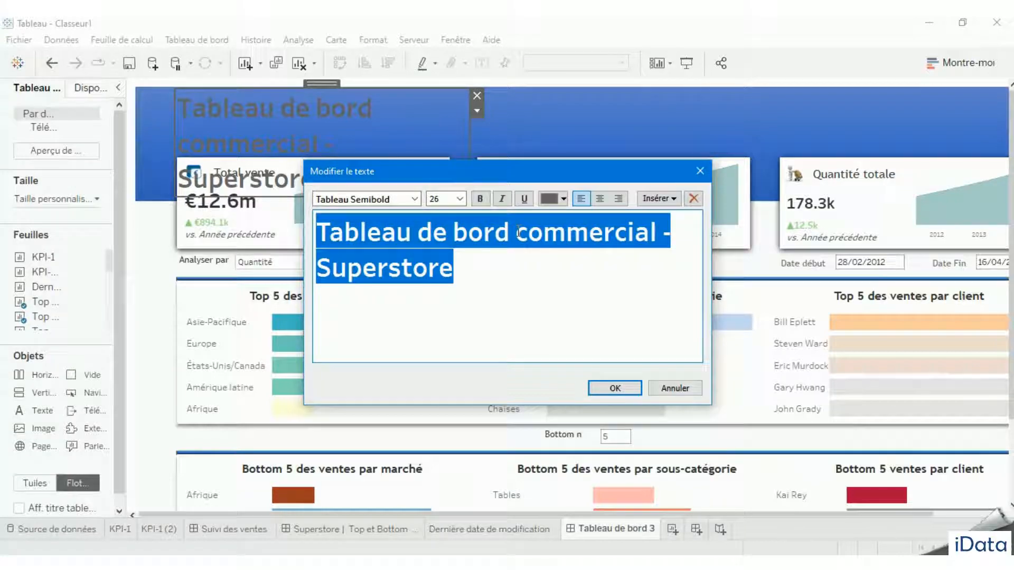
# - Colour the title text white and resize its box to fit one line above the Total vente and Total Bénéfice cards
pyautogui.click(564, 198)
pyautogui.click(563, 215)
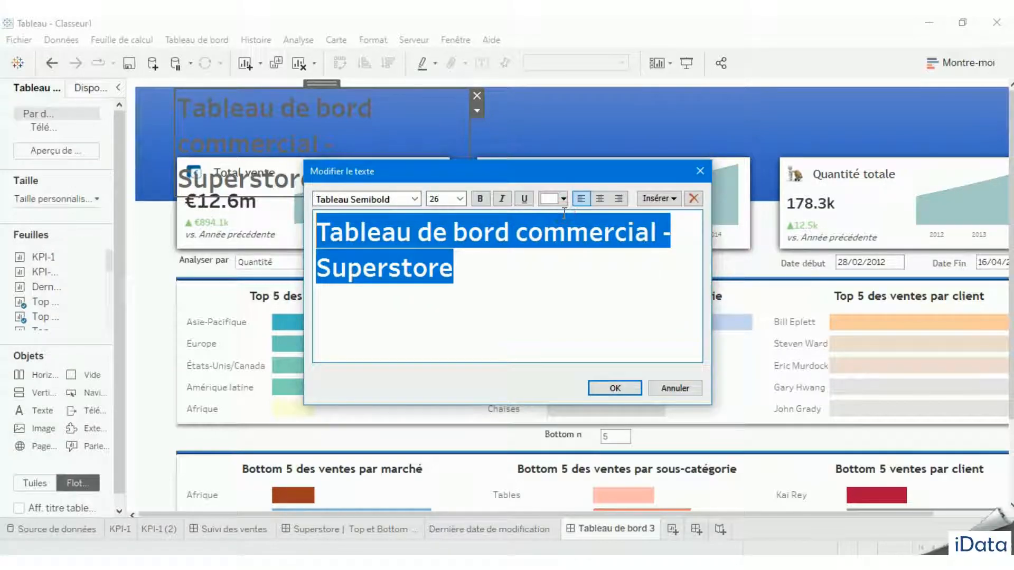
pyautogui.click(523, 273)
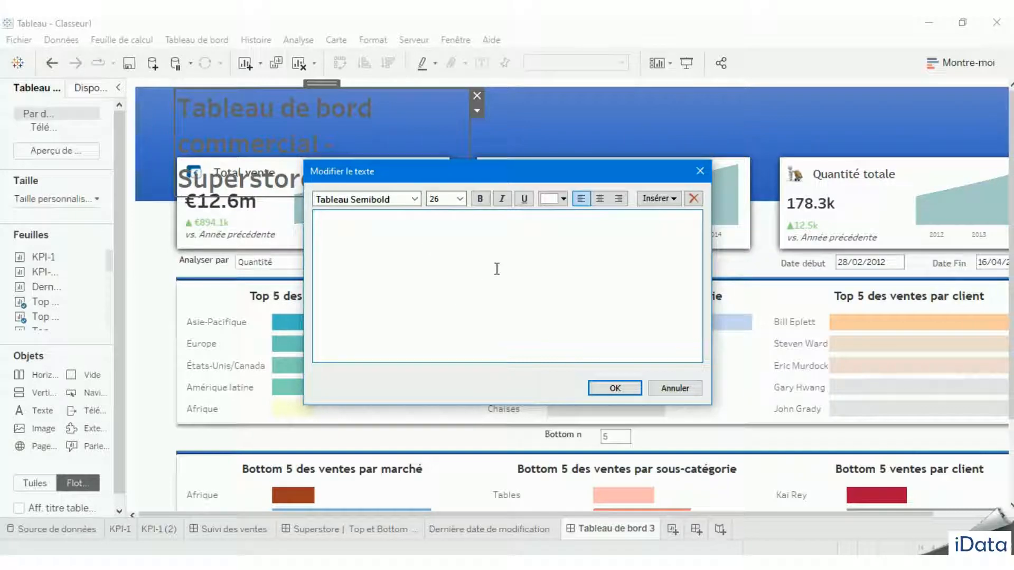
pyautogui.hotkey('ctrl', 'a')
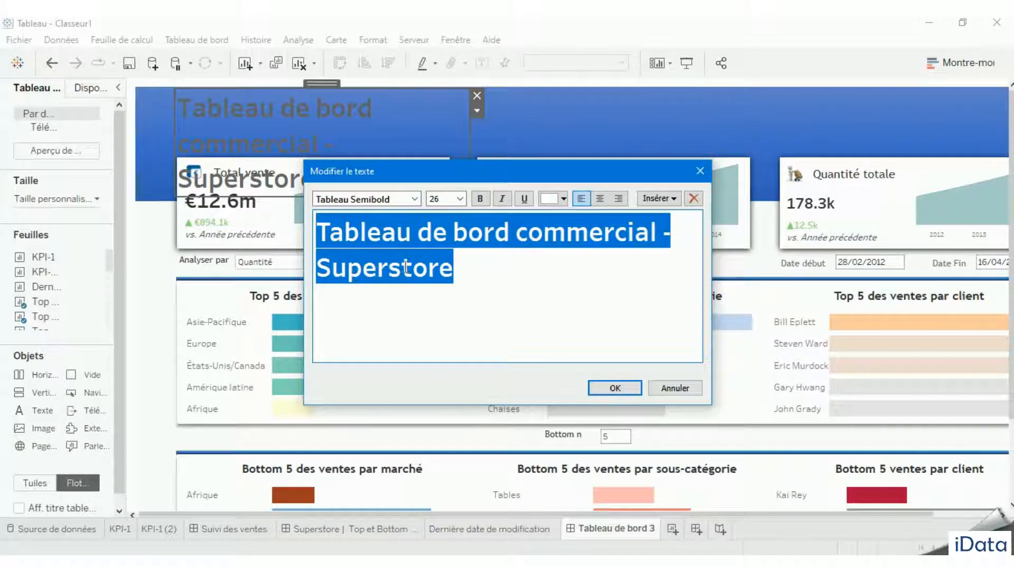
pyautogui.click(614, 388)
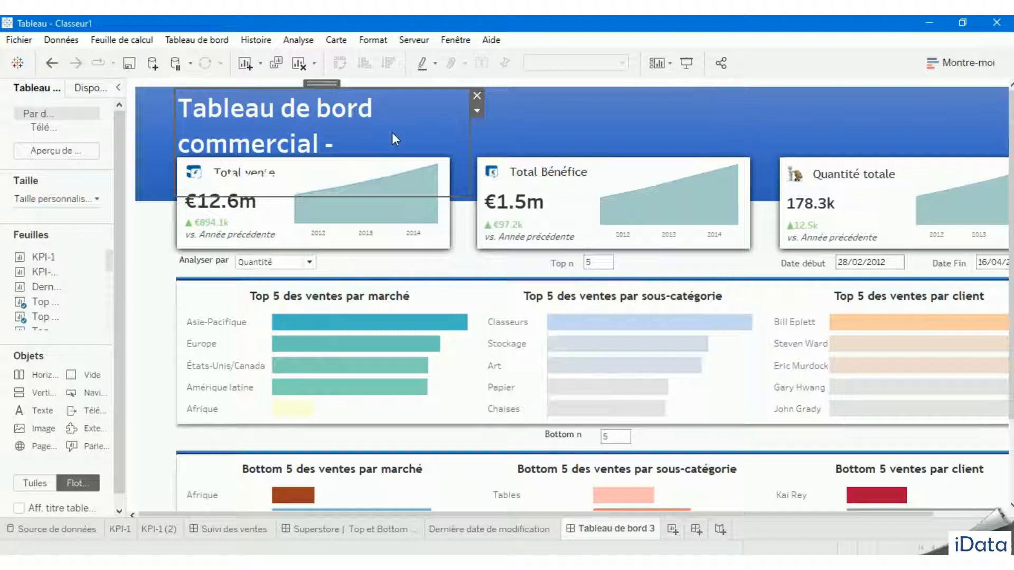
pyautogui.moveTo(471, 142); pyautogui.dragTo(748, 139)
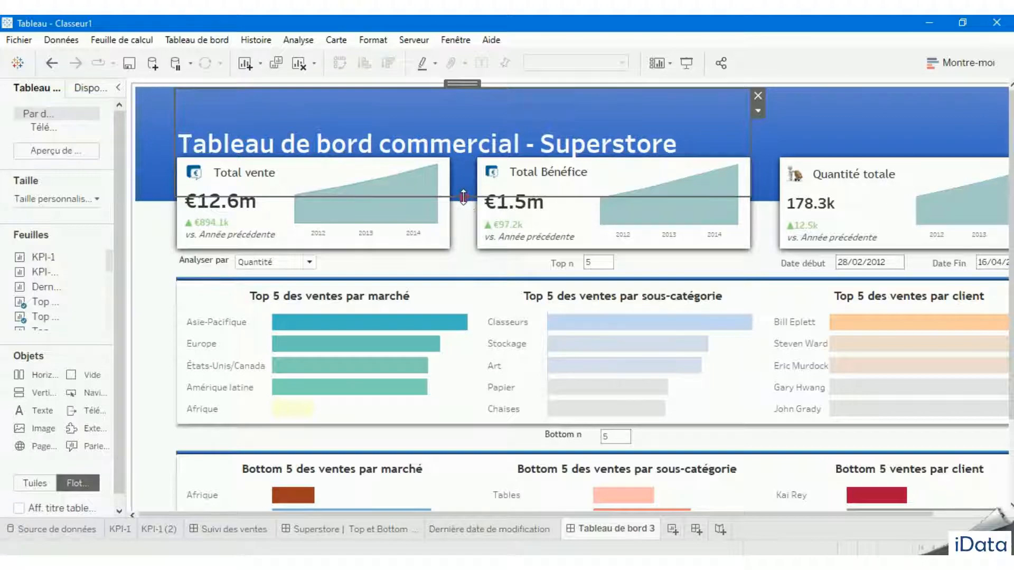
pyautogui.moveTo(463, 197); pyautogui.dragTo(457, 136)
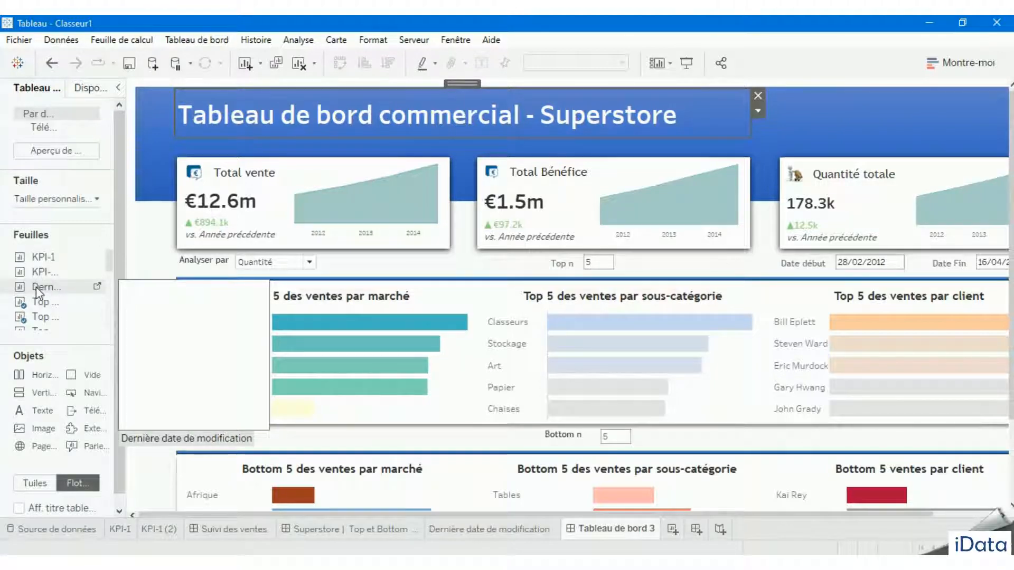
# - Add the "Dernière date de modification" sheet as a floating object in the blue banner, beside the dashboard title
pyautogui.moveTo(35, 286); pyautogui.dragTo(711, 91)
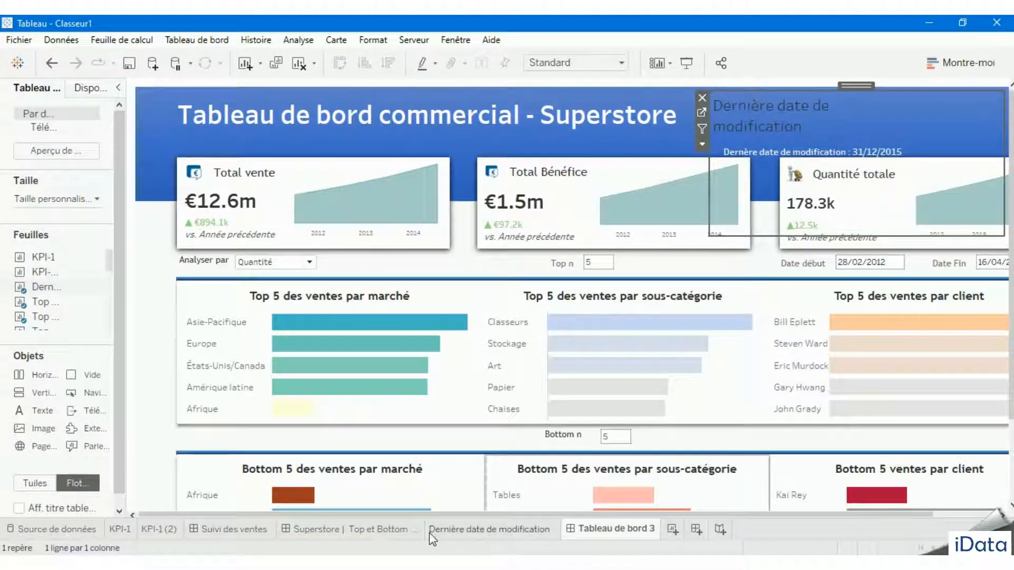
pyautogui.moveTo(403, 514); pyautogui.dragTo(472, 515)
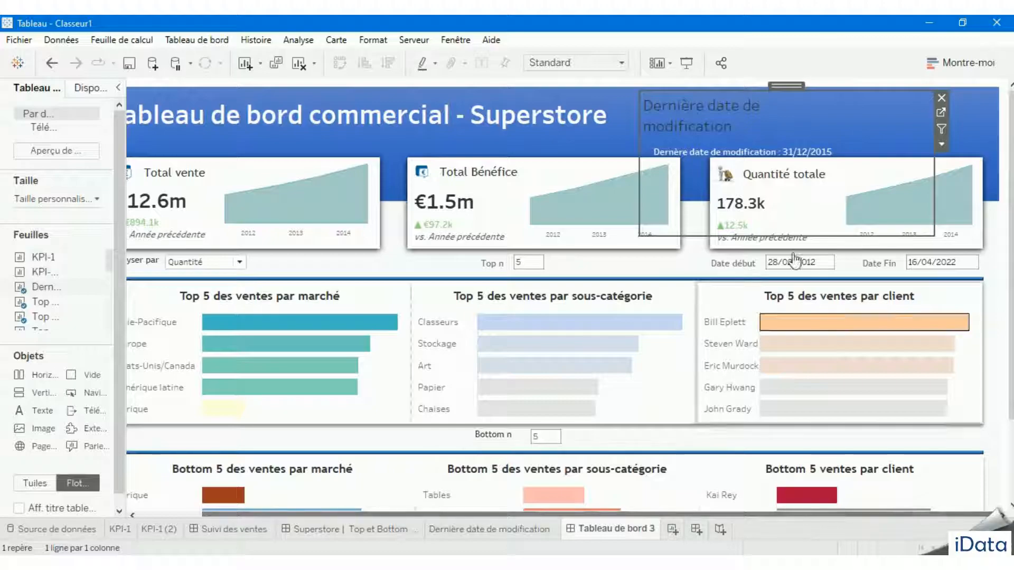
# - Hide the title of the last modification date sheet, shrink its box to one line and move it to the far end of the blue banner
pyautogui.click(940, 144)
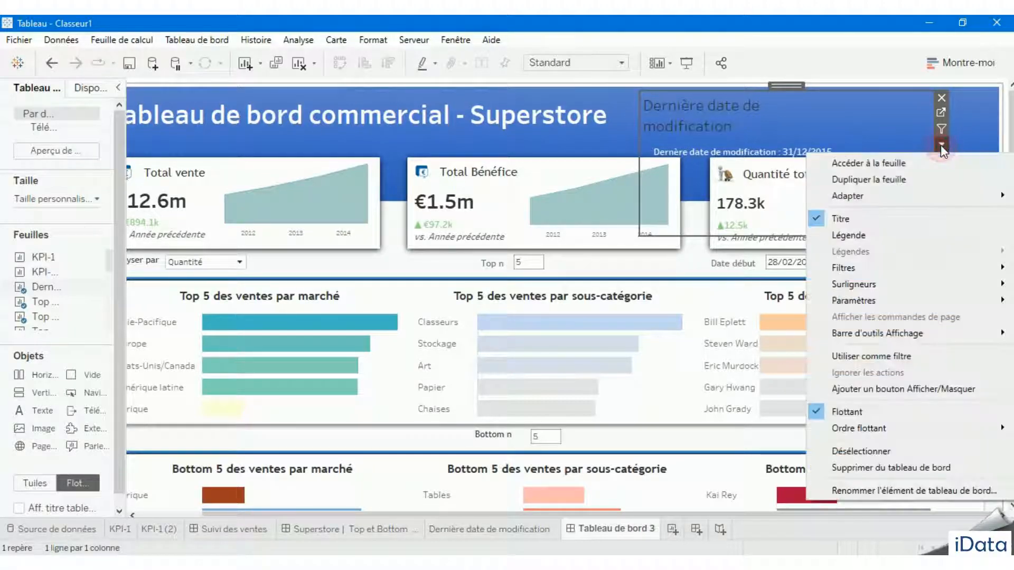
pyautogui.click(857, 213)
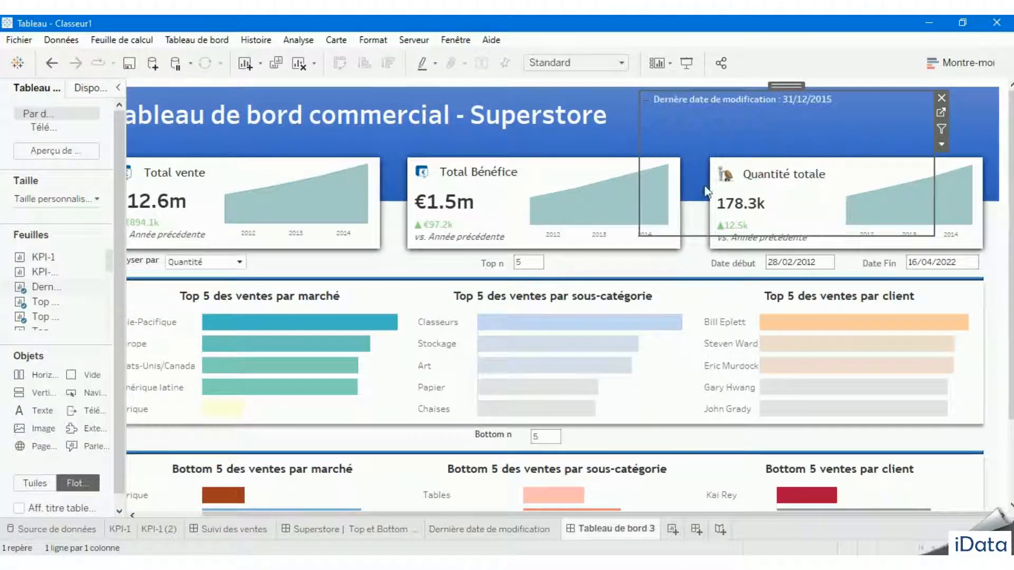
pyautogui.moveTo(693, 235); pyautogui.dragTo(692, 113)
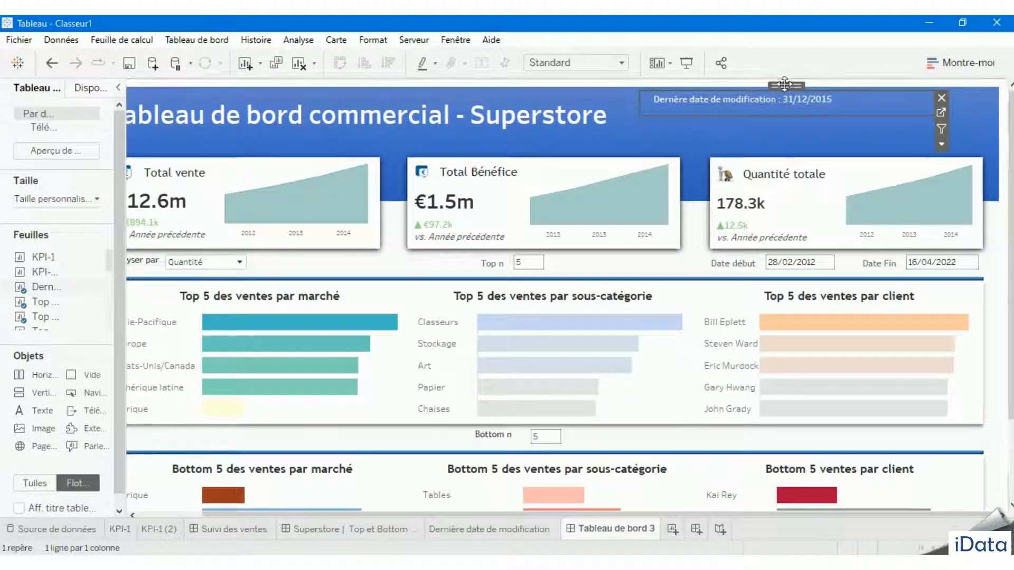
pyautogui.moveTo(785, 84); pyautogui.dragTo(845, 99)
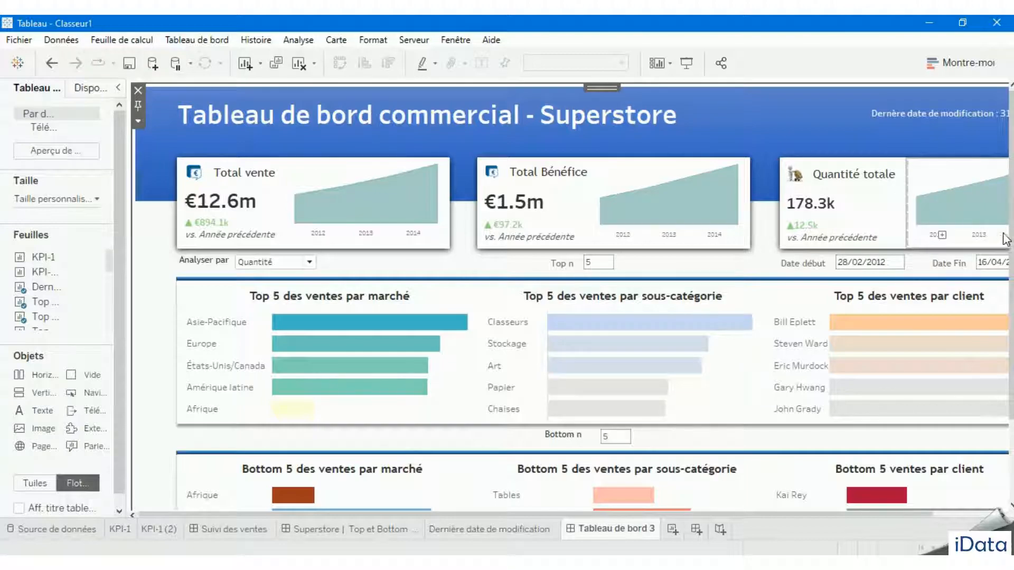
# - Add a floating download object exporting to PDF near the Bottom 5 charts and make it an image button using 1475181_PDF - Large.png
pyautogui.scroll(-4, 407, 353)
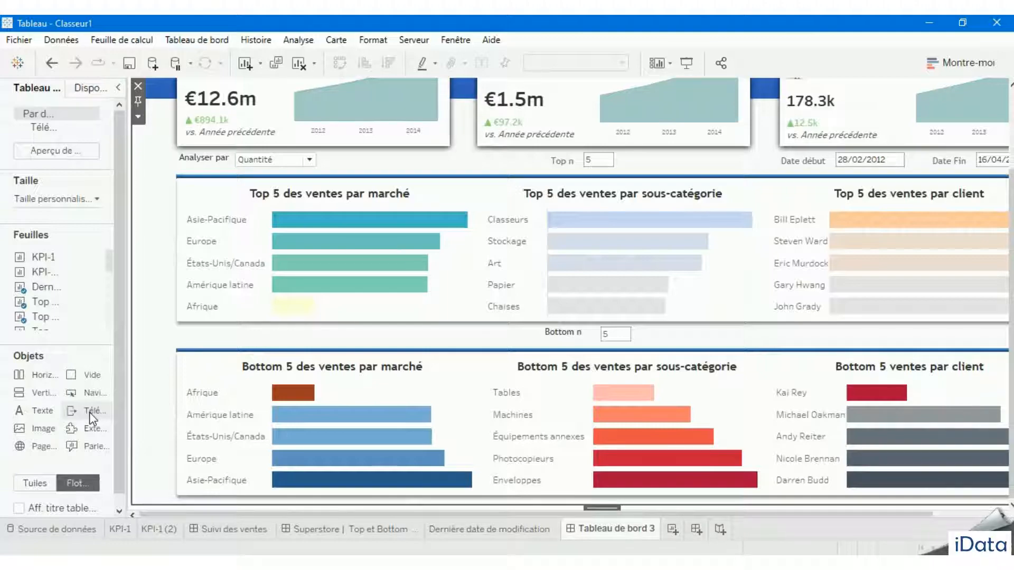
pyautogui.moveTo(90, 413); pyautogui.dragTo(126, 326)
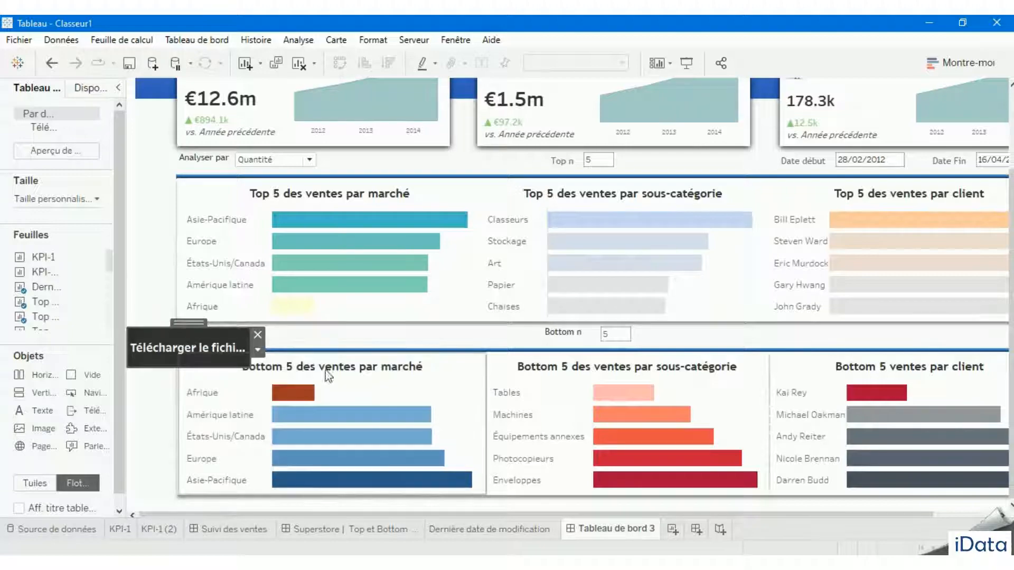
pyautogui.click(257, 350)
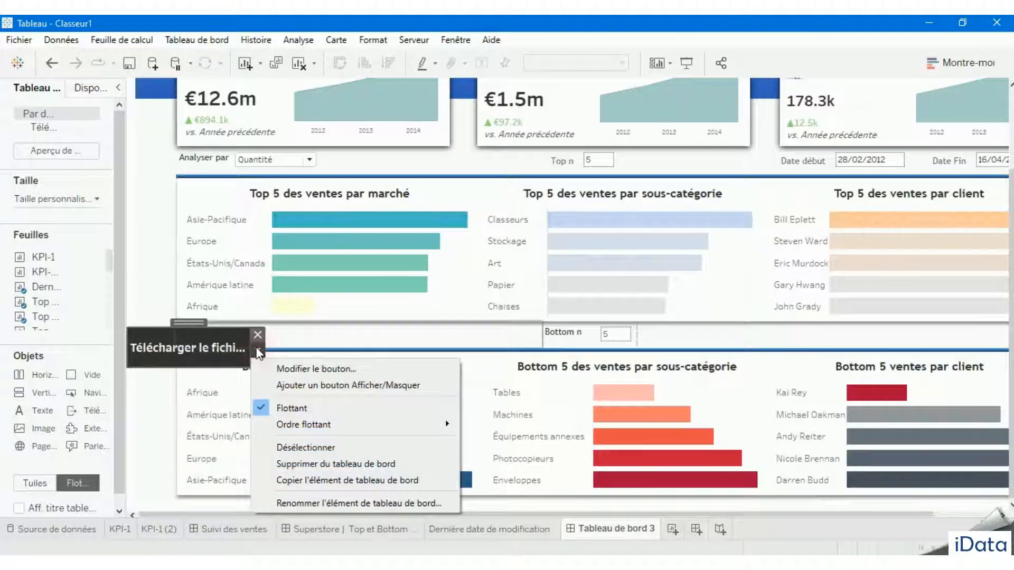
pyautogui.click(344, 372)
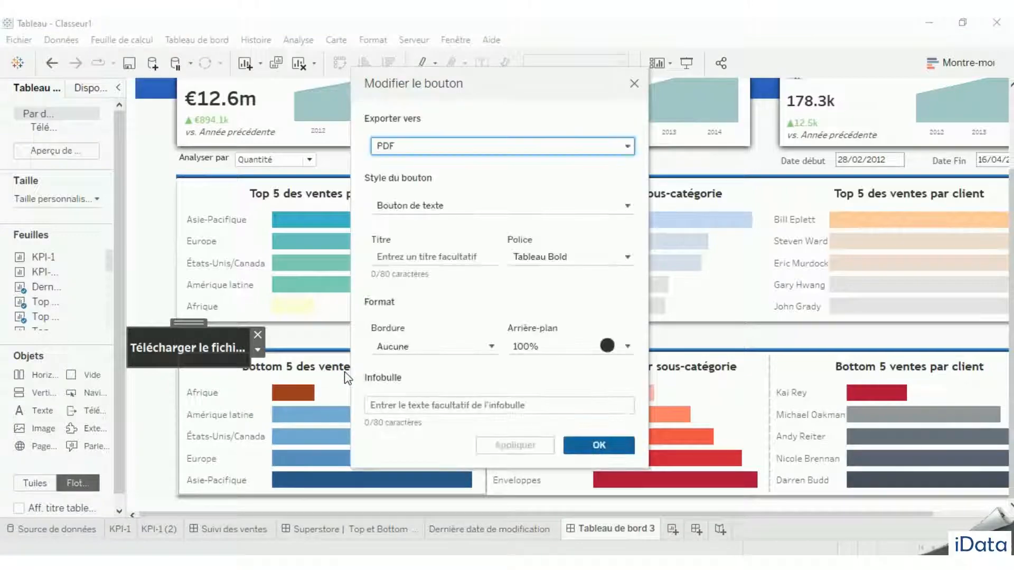
pyautogui.click(461, 206)
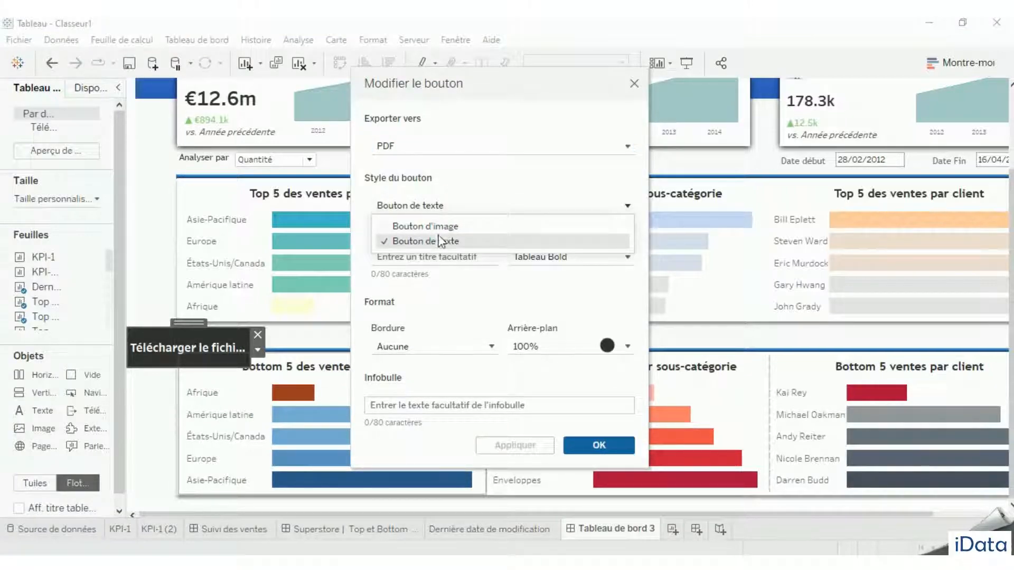
pyautogui.click(441, 226)
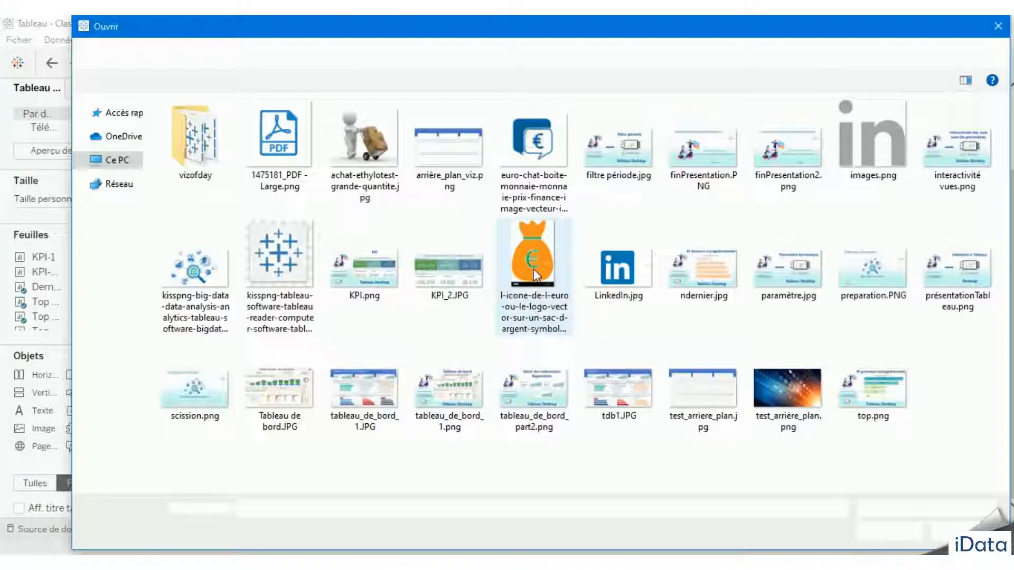
pyautogui.click(586, 272)
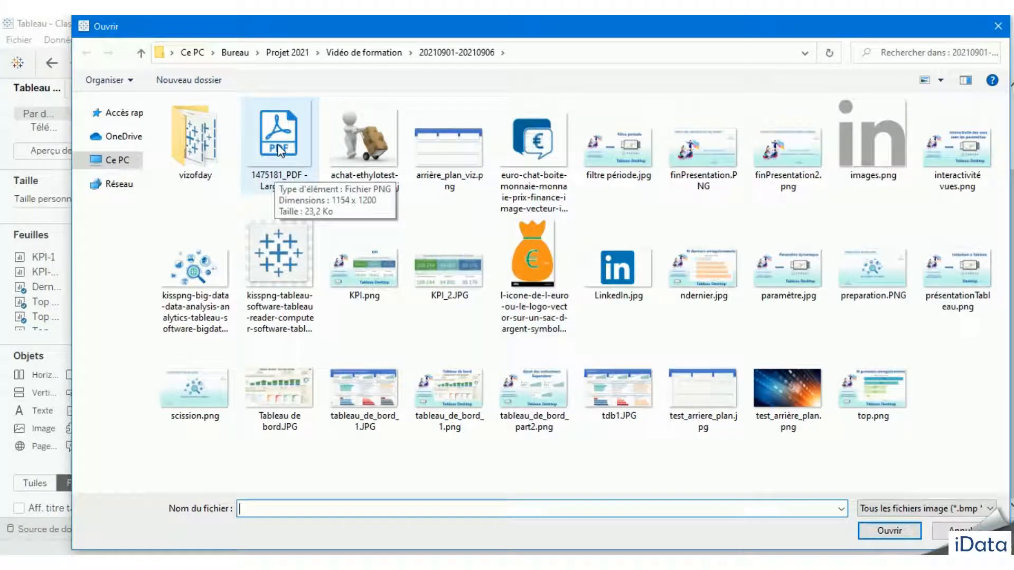
pyautogui.doubleClick(279, 148)
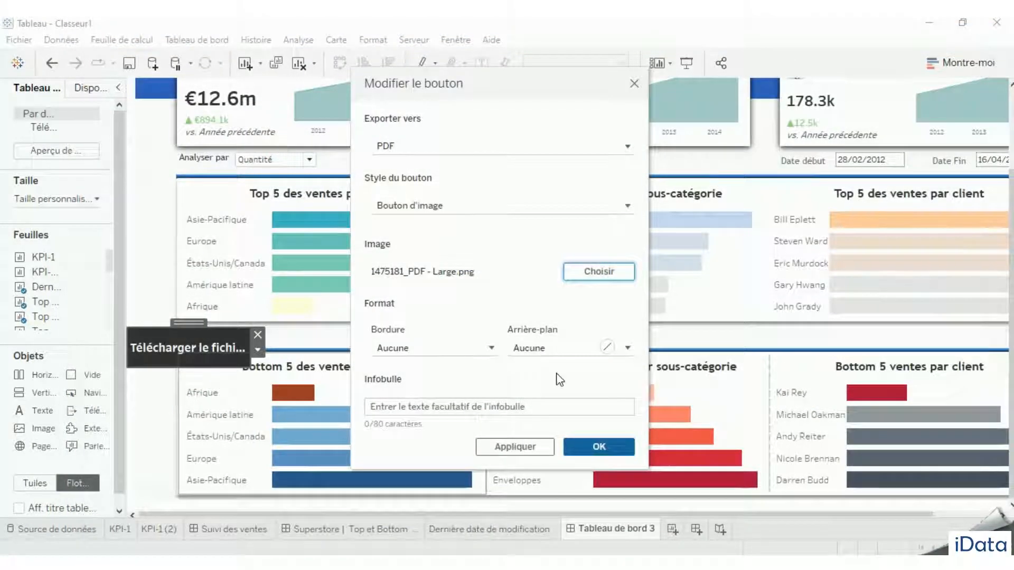
pyautogui.click(519, 450)
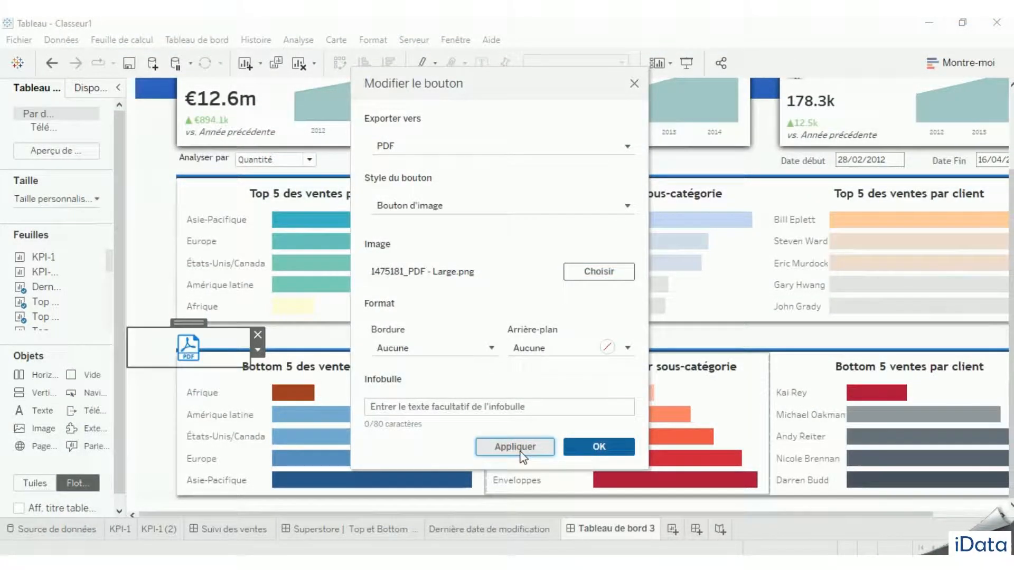
pyautogui.click(599, 447)
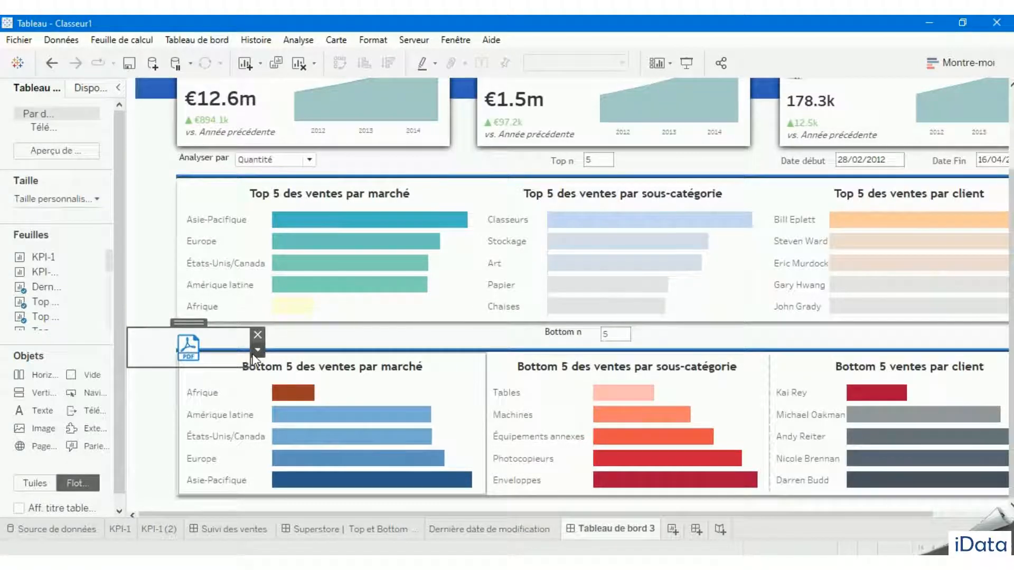
# - Shrink the PDF download button to a small icon and place it in the margin beside the Bottom 5 market chart
pyautogui.moveTo(252, 359); pyautogui.dragTo(158, 355)
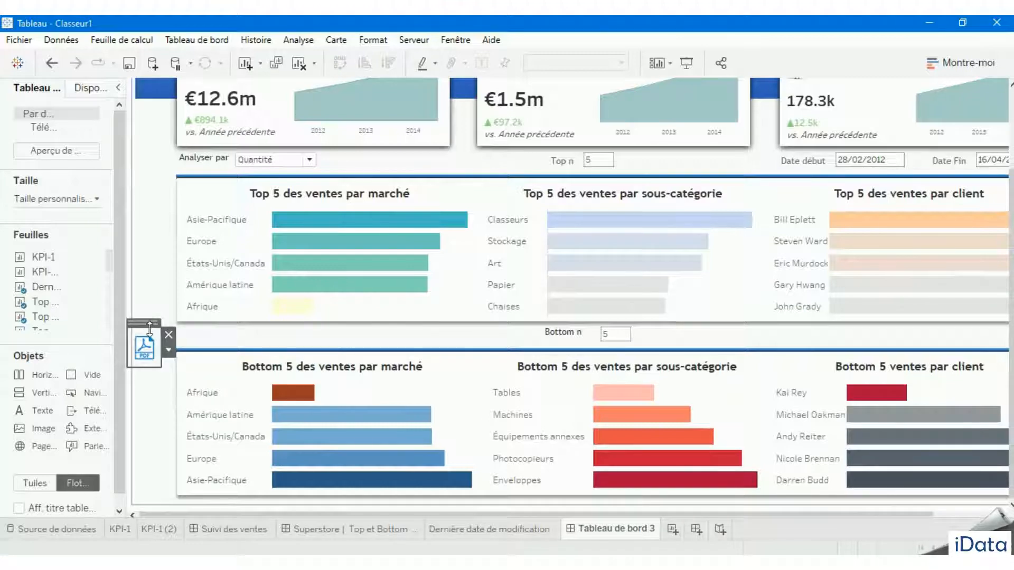
pyautogui.moveTo(119, 347)
pyautogui.mouseDown()
pyautogui.moveTo(128, 347)
pyautogui.moveTo(118, 347)
pyautogui.mouseUp()
pyautogui.click(144, 322)
pyautogui.click(153, 351)
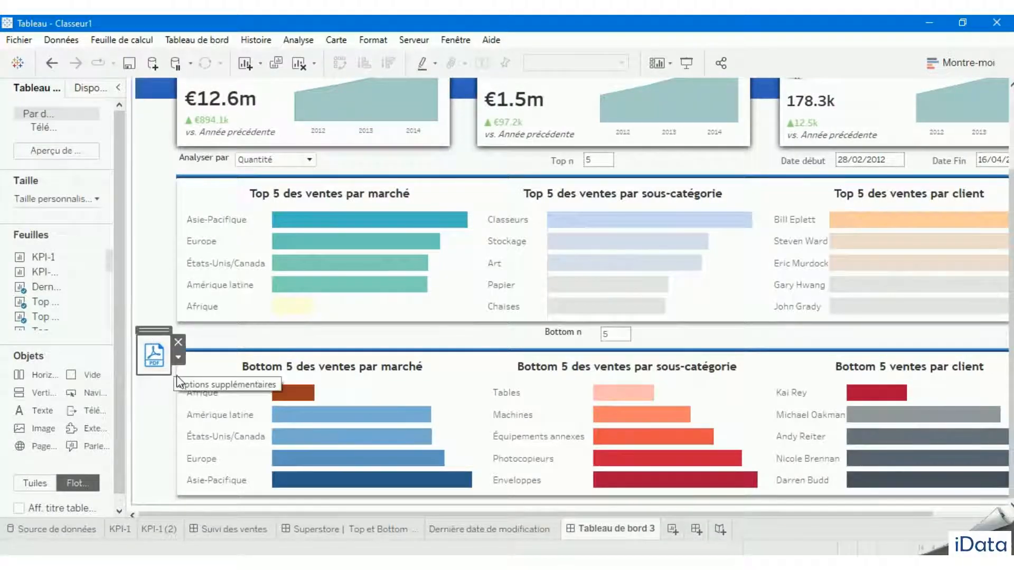
pyautogui.moveTo(163, 366); pyautogui.dragTo(153, 357)
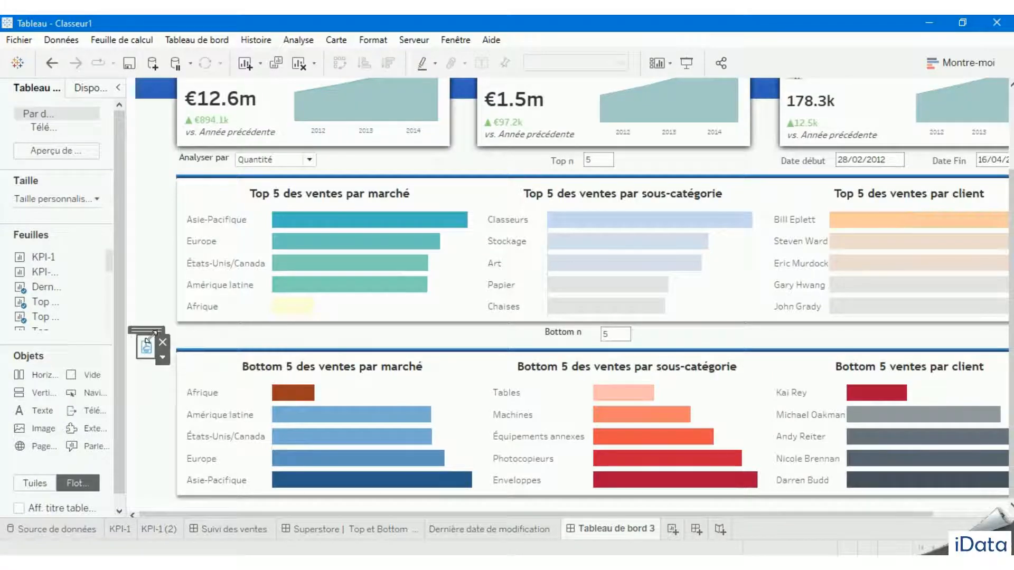
# - Preview the dashboard in presentation mode, test the PDF download icon and cancel the PDF print settings
pyautogui.click(684, 59)
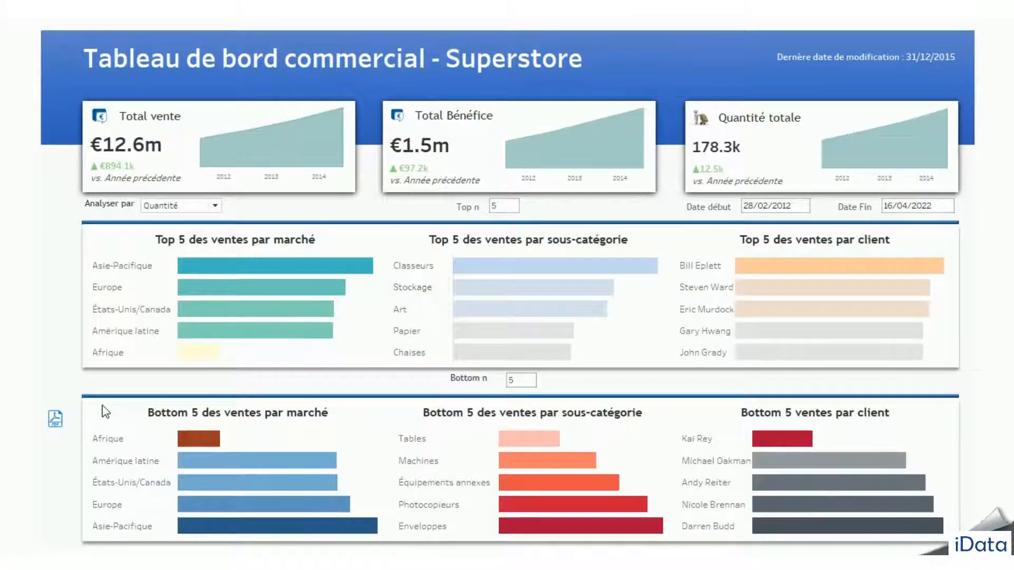
pyautogui.click(55, 420)
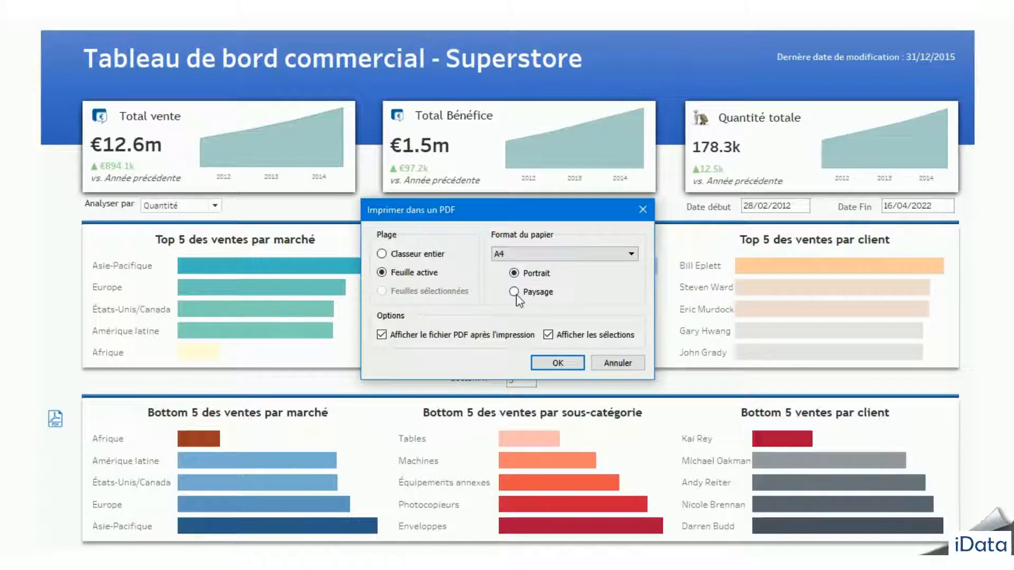
pyautogui.click(618, 363)
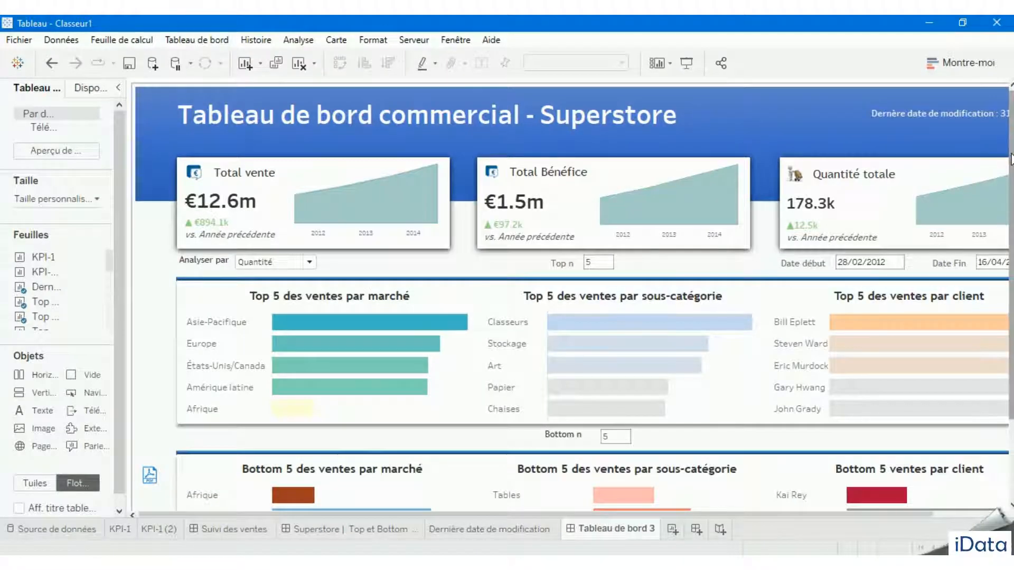
# - Insert a floating image object below the PDF icon and choose LinkedIn.jpg as its image file
pyautogui.scroll(-2, 1010, 159)
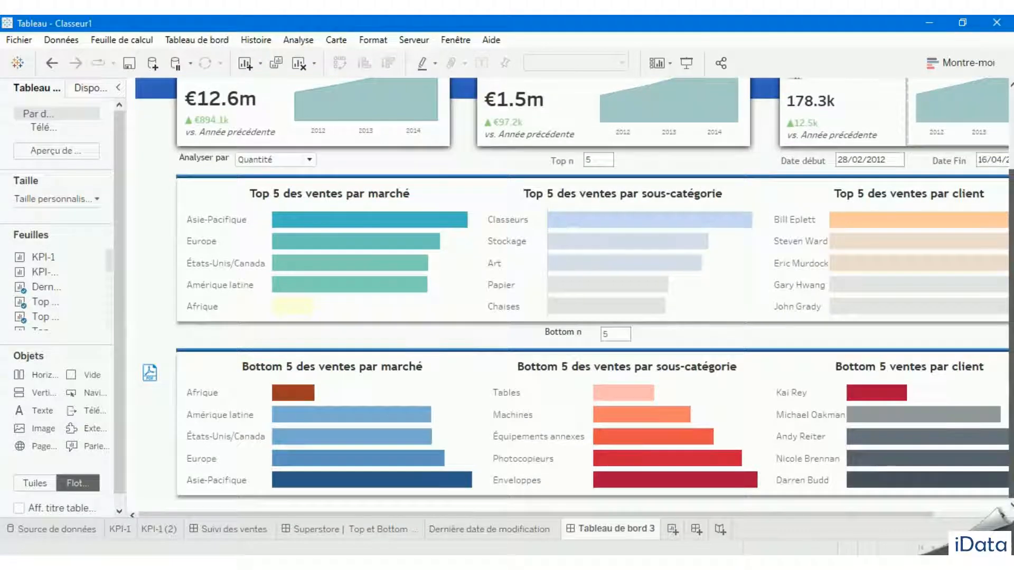
pyautogui.click(42, 430)
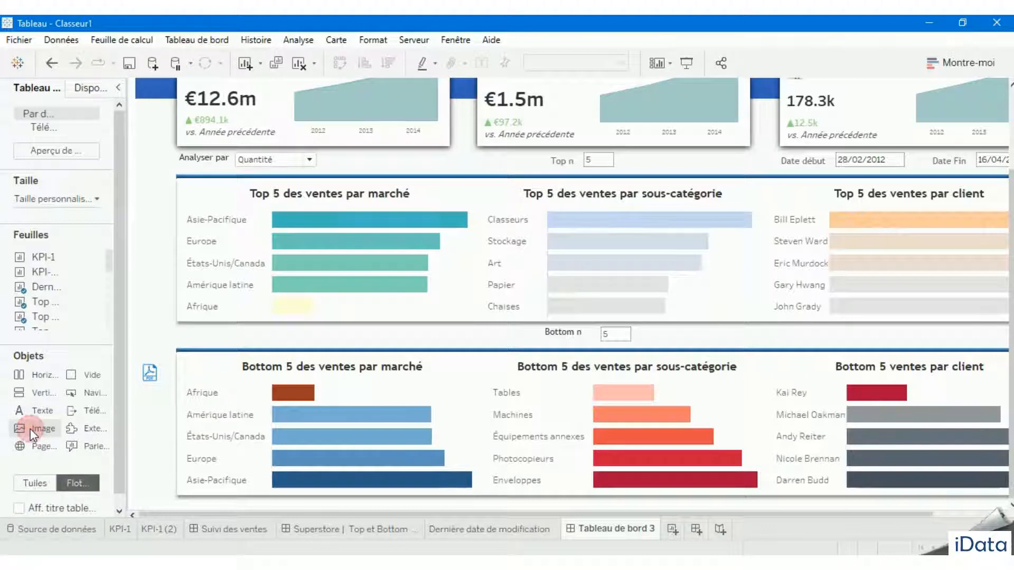
pyautogui.moveTo(31, 431); pyautogui.dragTo(132, 389)
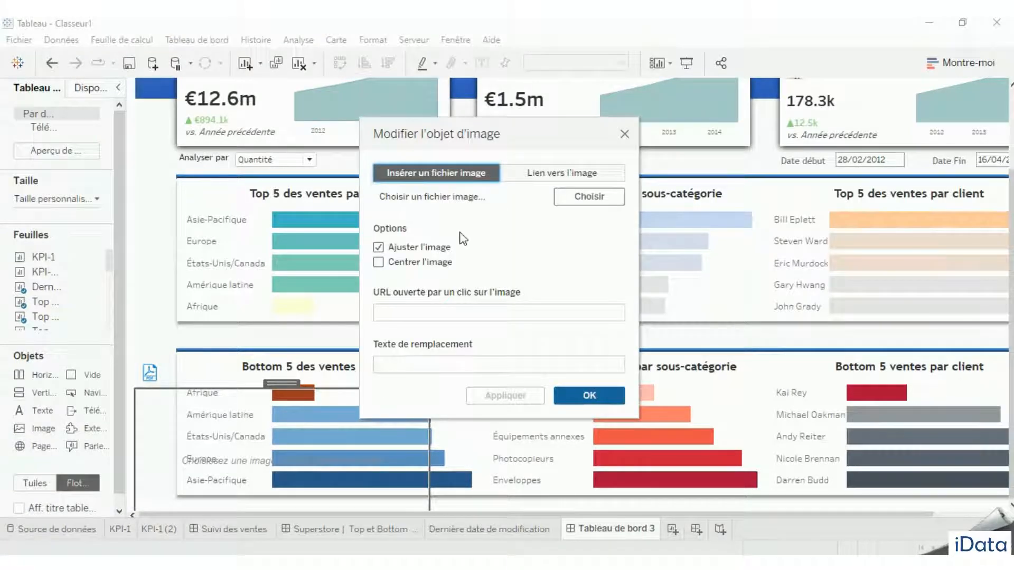
pyautogui.click(601, 196)
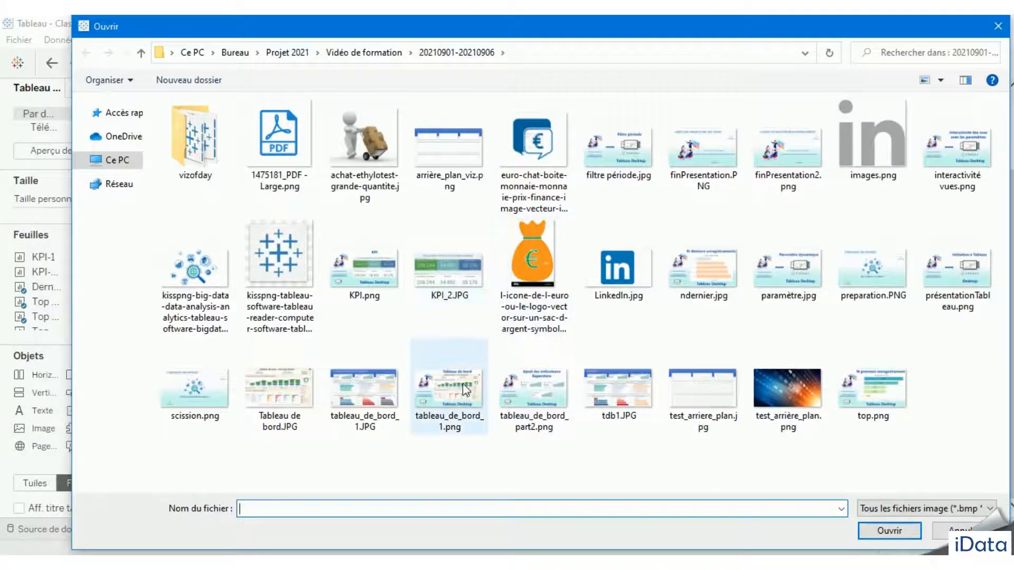
pyautogui.click(626, 271)
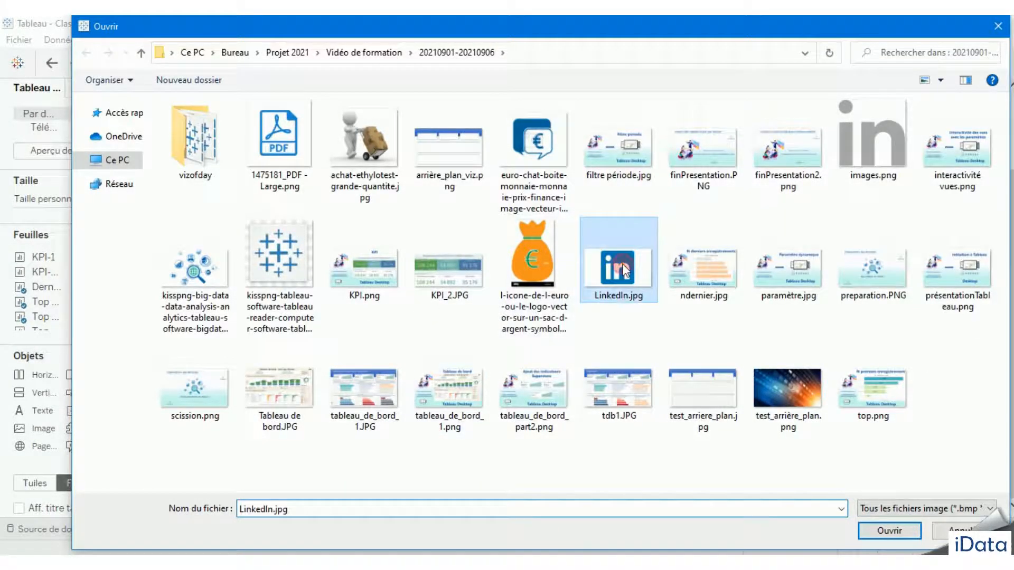
pyautogui.click(888, 531)
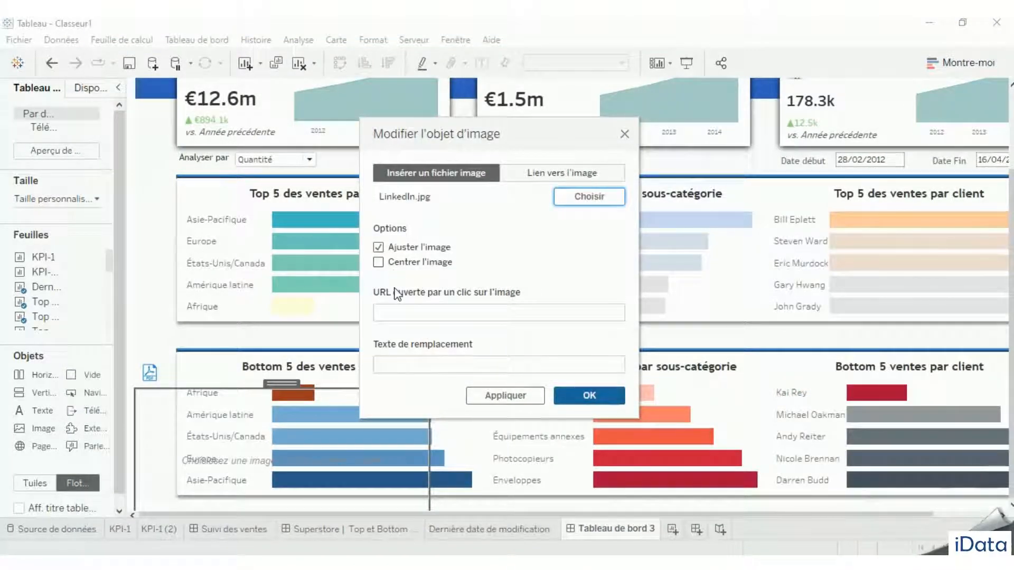
# - Set the LinkedIn image to be centred in its object and apply the image settings
pyautogui.click(379, 262)
pyautogui.click(414, 317)
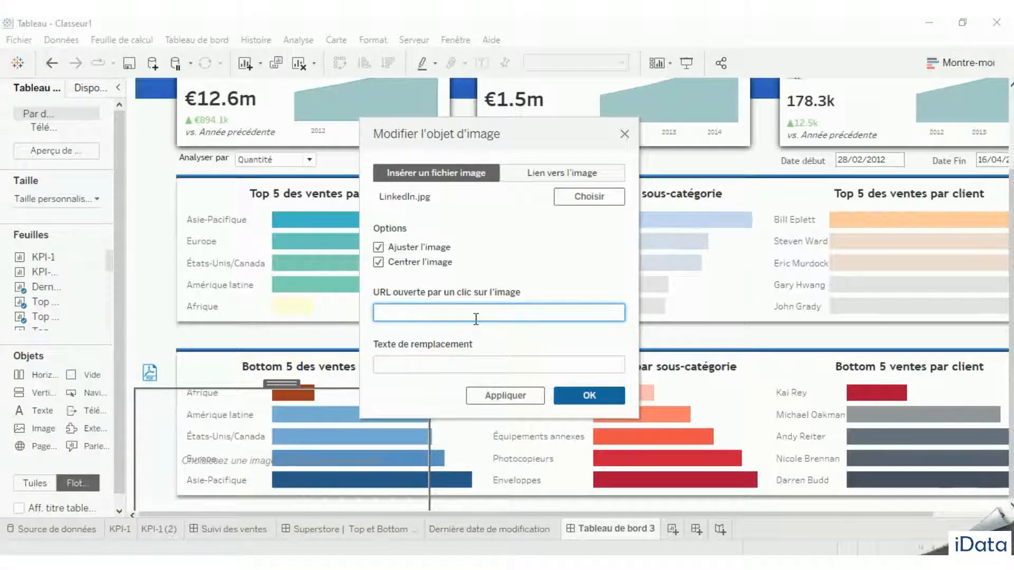
pyautogui.click(502, 395)
pyautogui.click(585, 395)
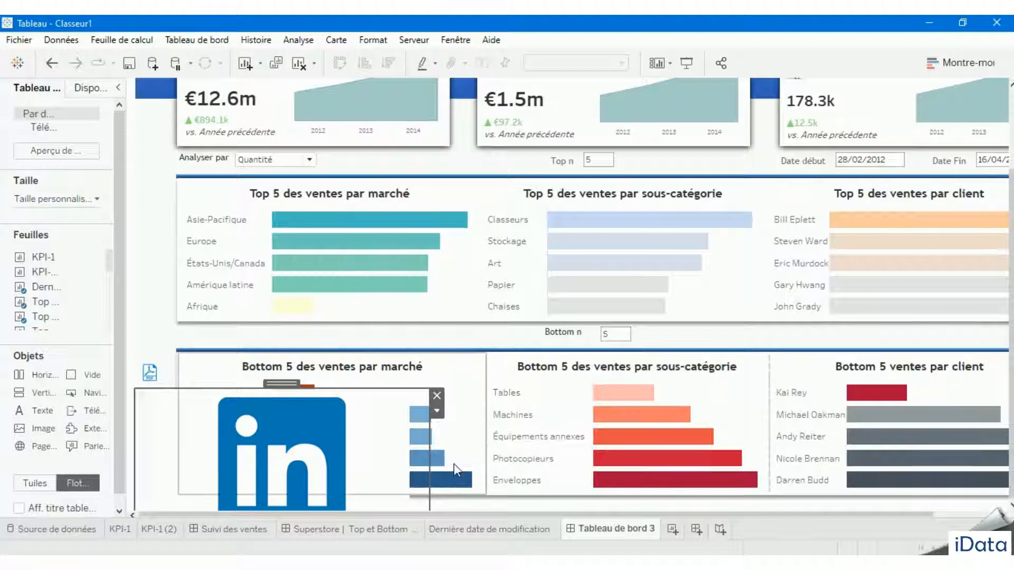
# - Shrink the LinkedIn image box to a small icon directly below the PDF icon in the margin
pyautogui.moveTo(429, 471); pyautogui.dragTo(164, 450)
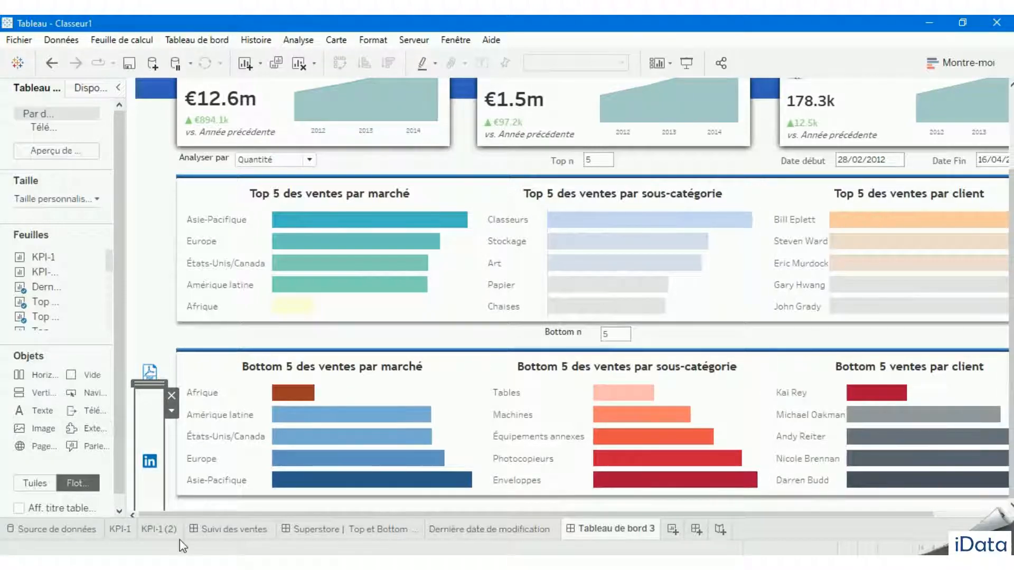
pyautogui.moveTo(150, 390)
pyautogui.mouseDown()
pyautogui.moveTo(152, 452)
pyautogui.moveTo(150, 374)
pyautogui.mouseUp()
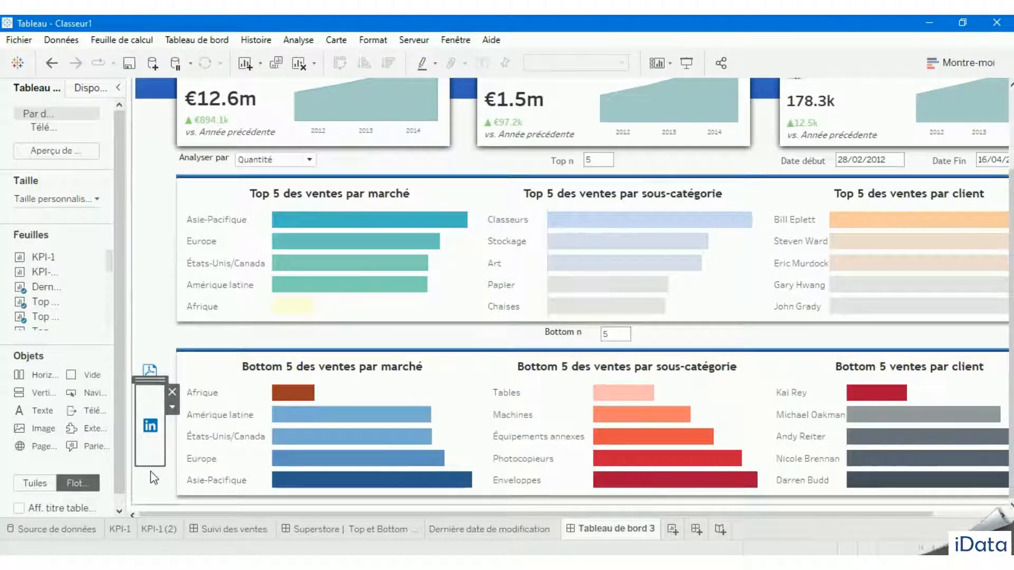
pyautogui.moveTo(152, 465); pyautogui.dragTo(150, 423)
# - Insert a floating image object below the LinkedIn icon and choose the kisspng-tableau-software-tableau-reader logo as its image file
pyautogui.click(74, 483)
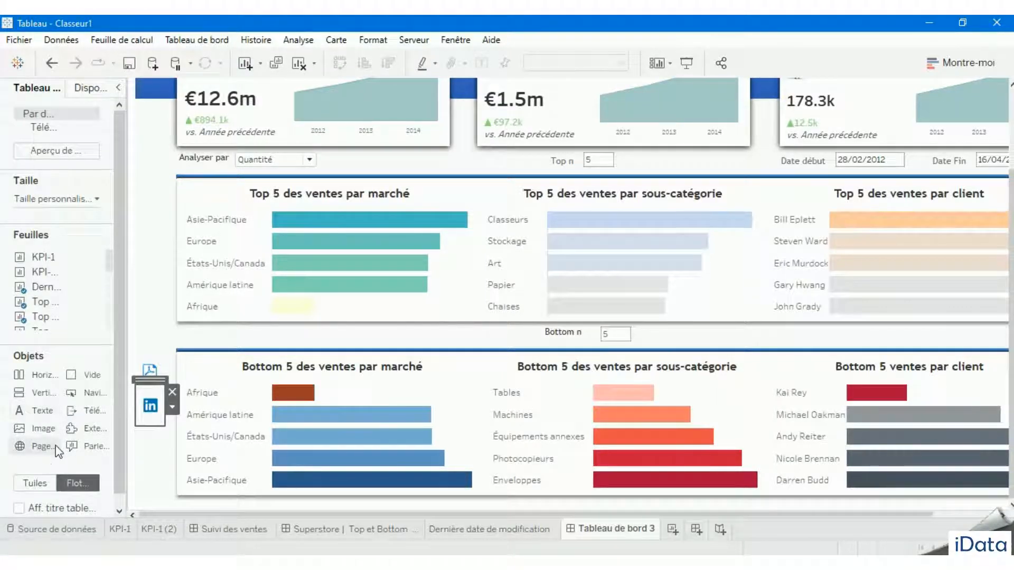
pyautogui.rightClick(163, 475)
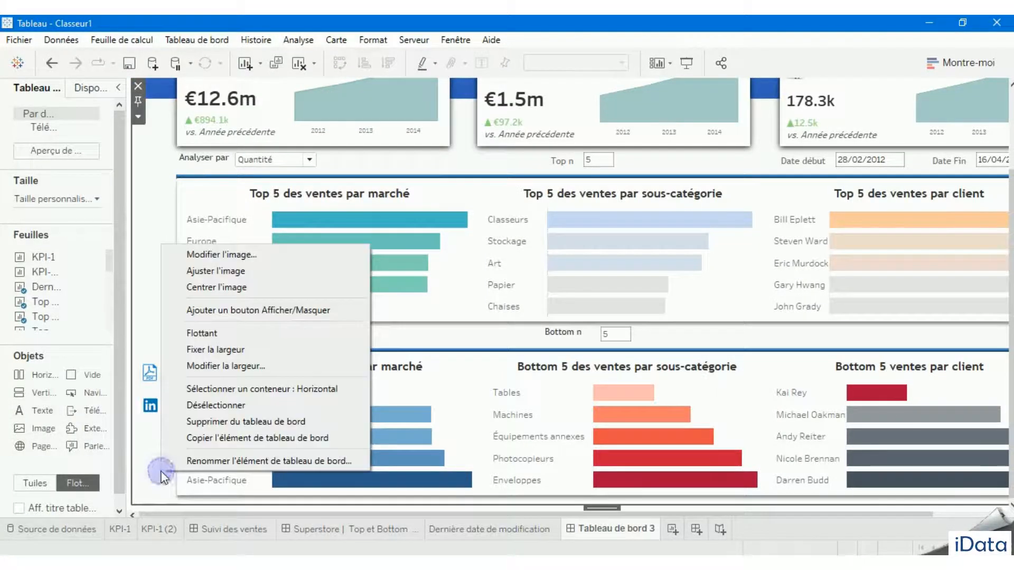
pyautogui.click(33, 432)
pyautogui.moveTo(34, 433); pyautogui.dragTo(134, 420)
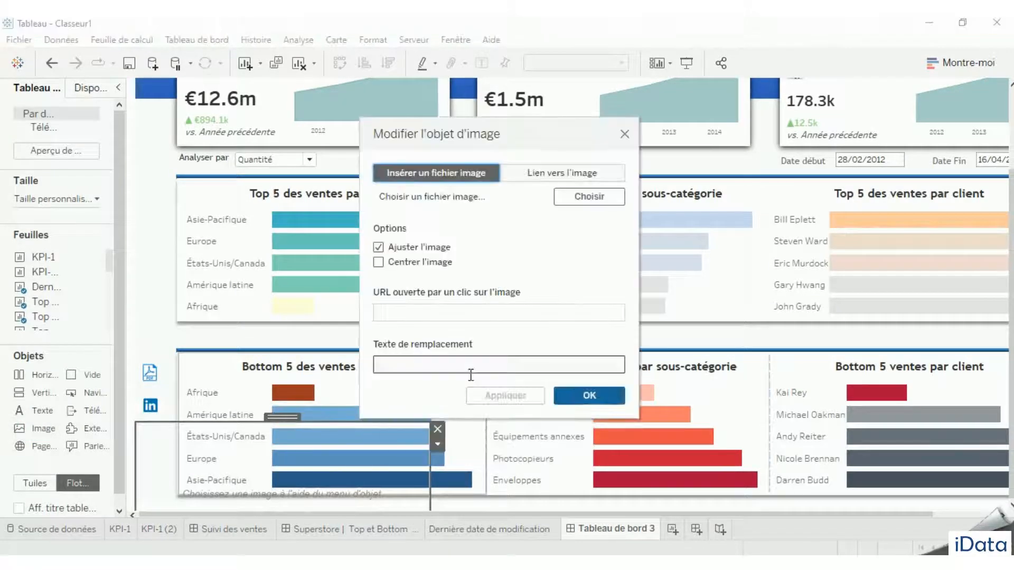
pyautogui.click(600, 191)
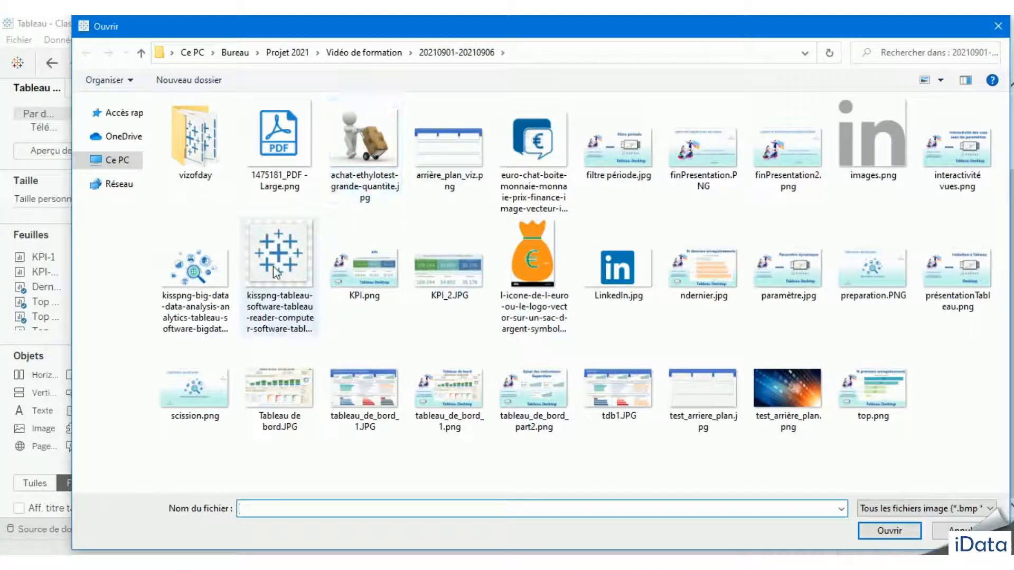
pyautogui.click(275, 273)
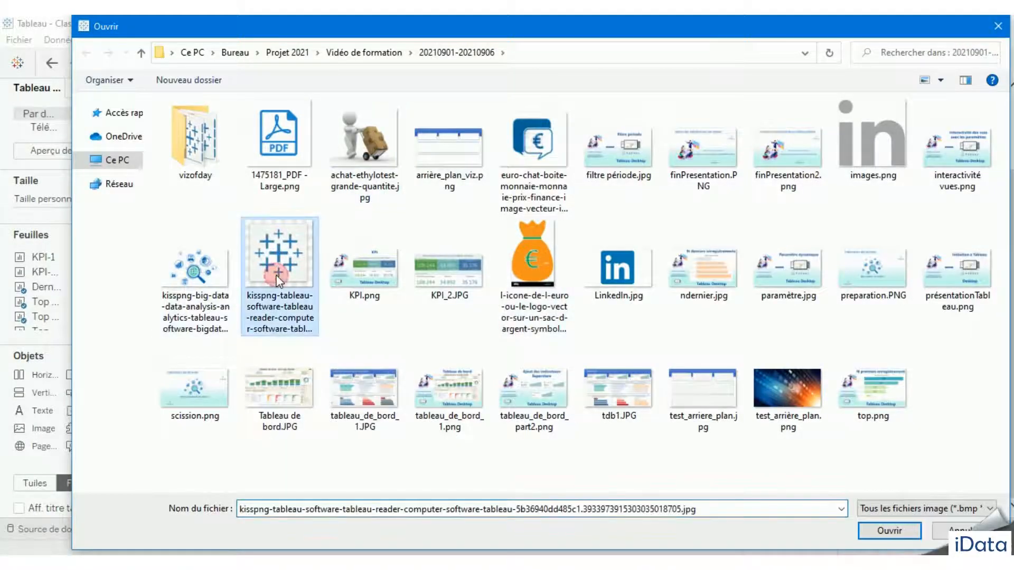
pyautogui.click(889, 530)
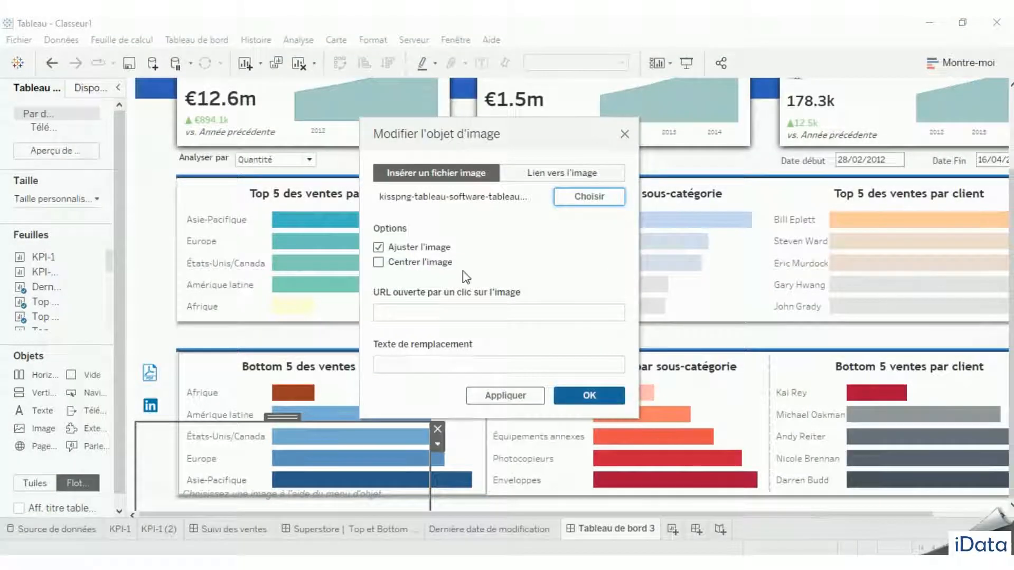
# - Set the Tableau logo image to be centred in its object and apply the image settings
pyautogui.click(378, 262)
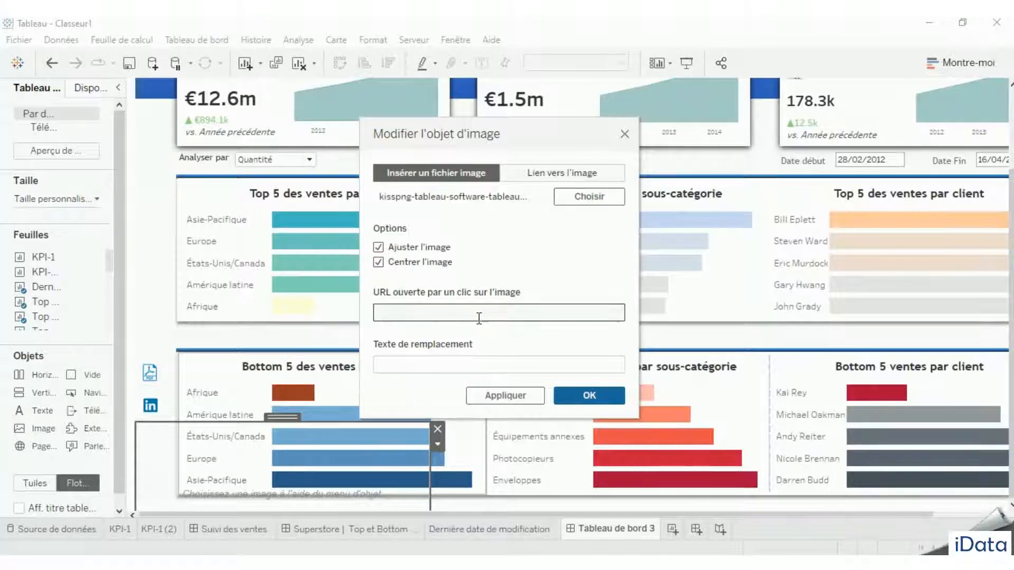
pyautogui.click(523, 397)
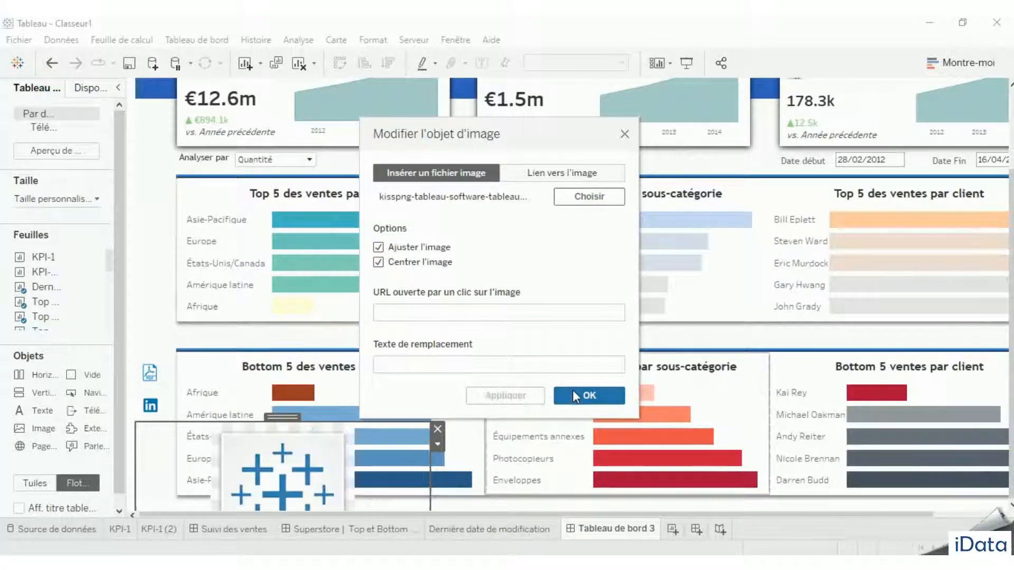
pyautogui.click(589, 396)
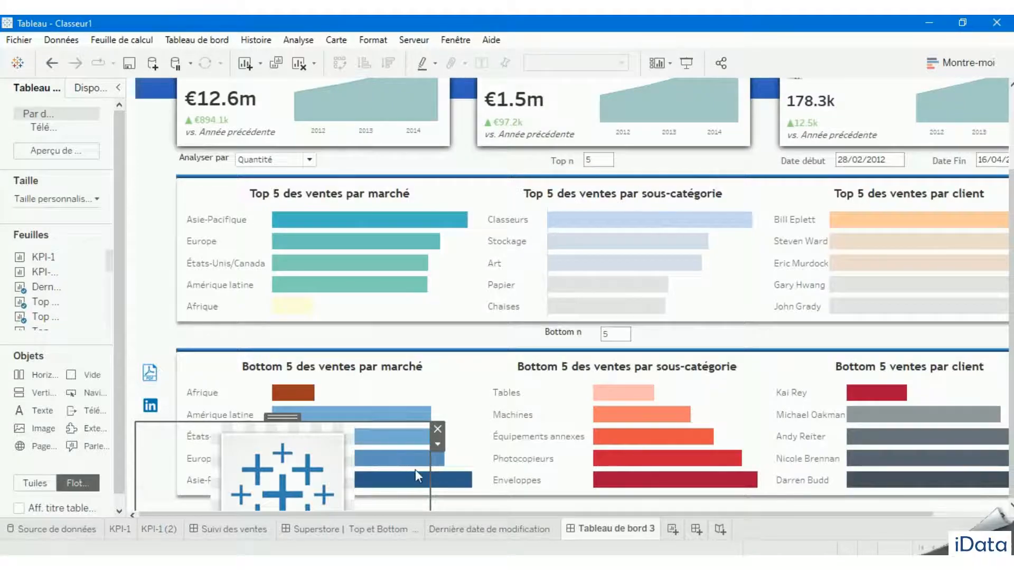
# - Shrink the Tableau logo box to a small icon below the LinkedIn icon in the margin and preview the dashboard in presentation mode
pyautogui.moveTo(430, 476); pyautogui.dragTo(163, 463)
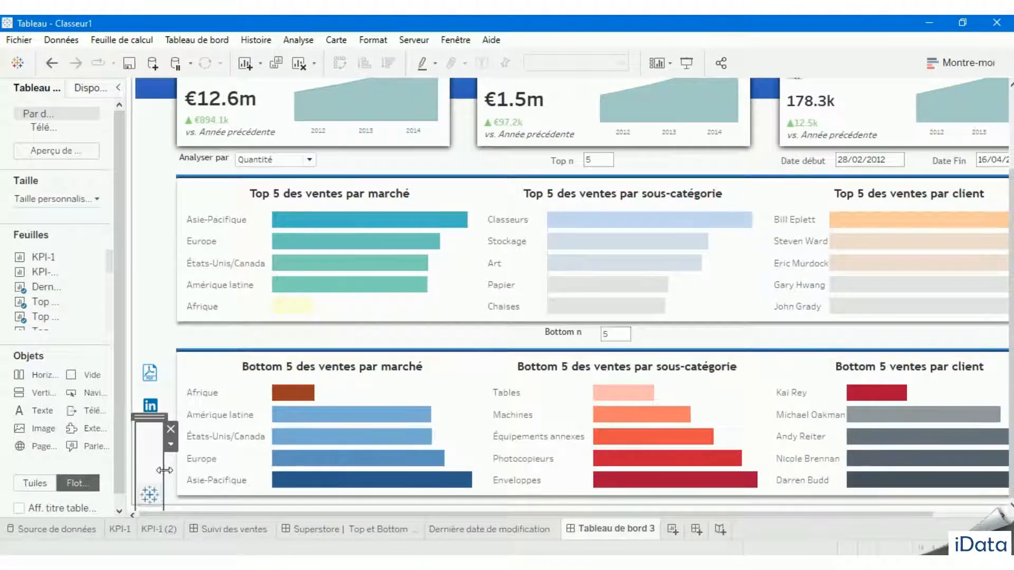
pyautogui.moveTo(152, 422)
pyautogui.mouseDown()
pyautogui.moveTo(155, 474)
pyautogui.moveTo(150, 419)
pyautogui.mouseUp()
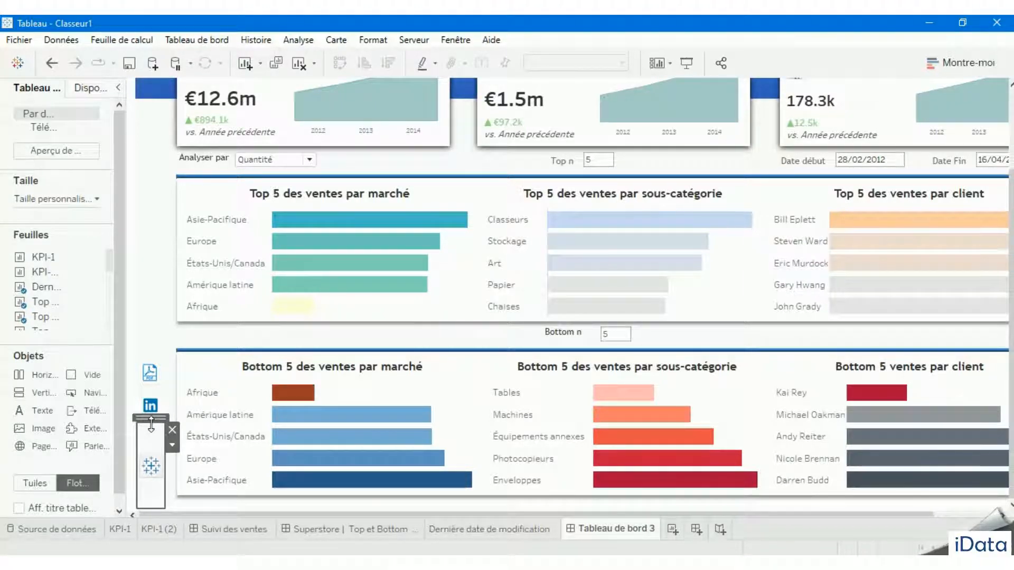
pyautogui.moveTo(151, 424); pyautogui.dragTo(153, 453)
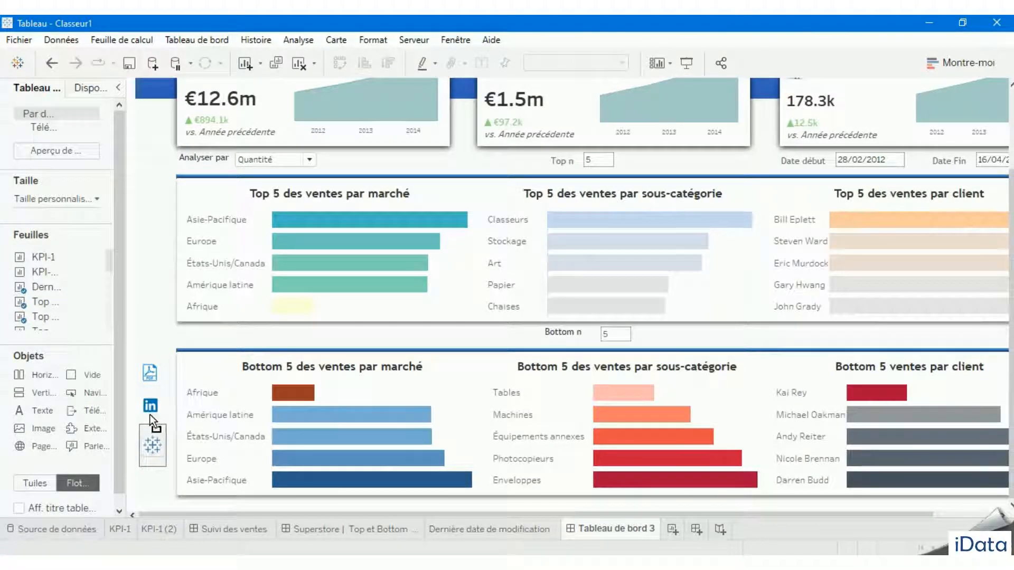
pyautogui.click(685, 64)
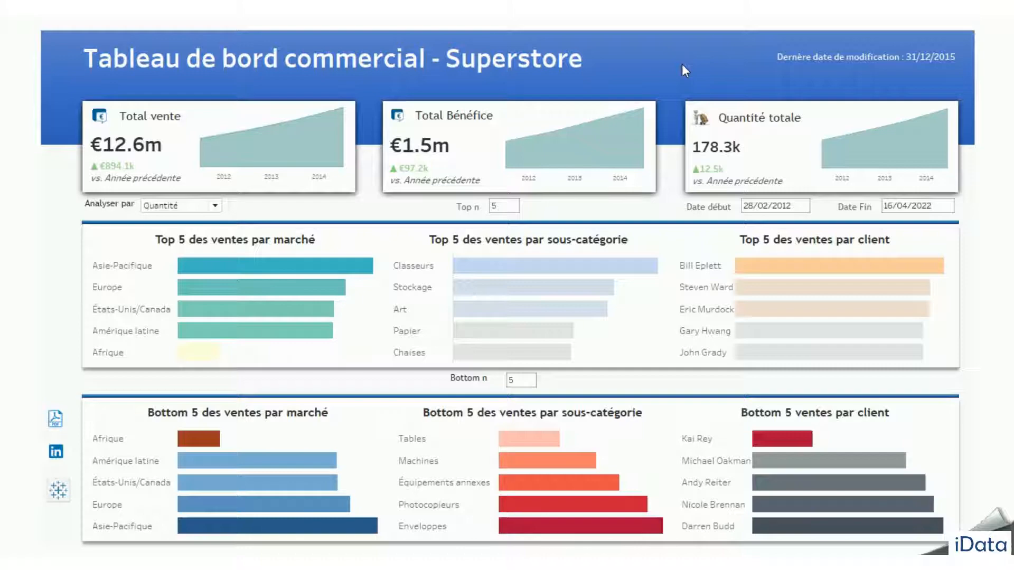